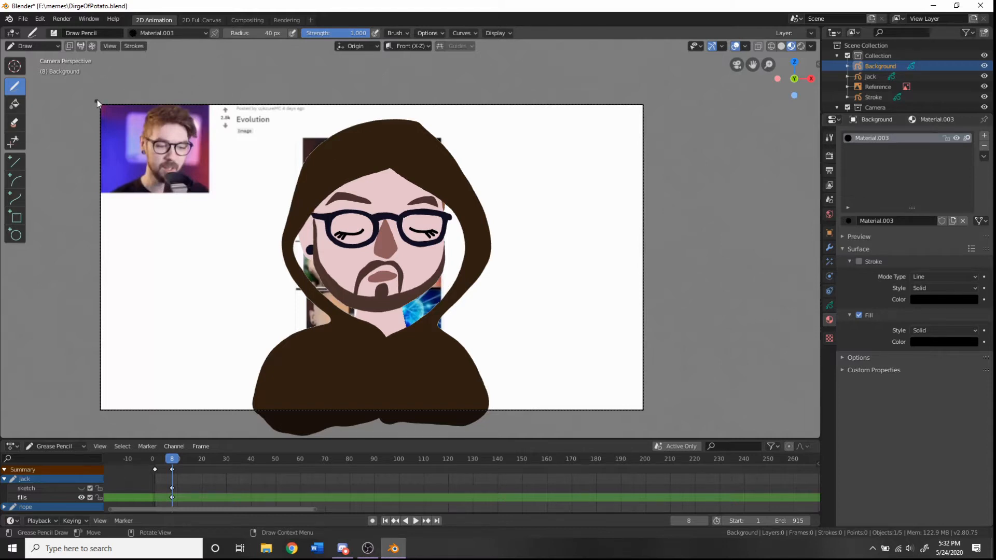
- Draw a black filled shape slightly larger than the camera frame on the Background object
{"action": "left_click_drag", "start_coordinate": [97, 97], "coordinate": [96, 128]}
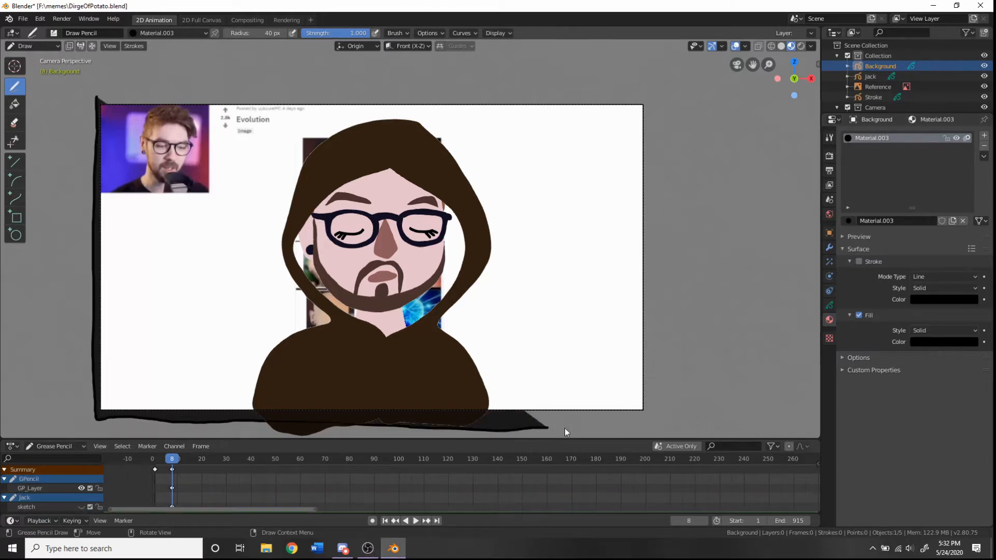
{"action": "mouse_move", "coordinate": [656, 226]}
{"action": "left_mouse_down"}
{"action": "mouse_move", "coordinate": [654, 94]}
{"action": "mouse_move", "coordinate": [353, 91]}
{"action": "left_mouse_up"}
{"action": "left_click_drag", "start_coordinate": [203, 94], "coordinate": [203, 96]}
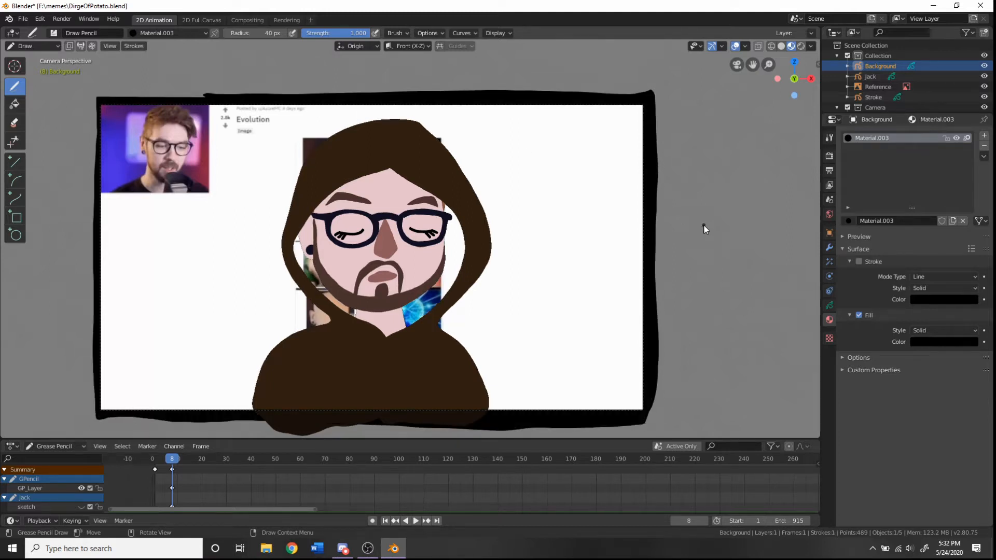
- Move the Background shape along Y to sit in front of the reference image but behind the character, and save the file from camera view
{"action": "left_click", "coordinate": [21, 46]}
{"action": "left_click", "coordinate": [34, 58]}
{"action": "mouse_move", "coordinate": [688, 230]}
{"action": "middle_mouse_down"}
{"action": "mouse_move", "coordinate": [590, 247]}
{"action": "mouse_move", "coordinate": [477, 223]}
{"action": "middle_mouse_up"}
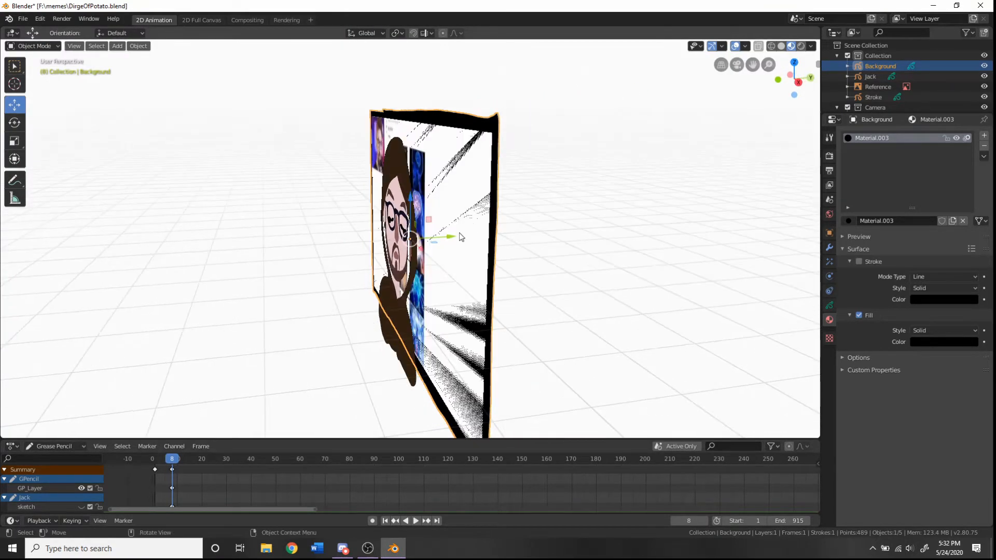
{"action": "left_click_drag", "start_coordinate": [454, 237], "coordinate": [448, 238]}
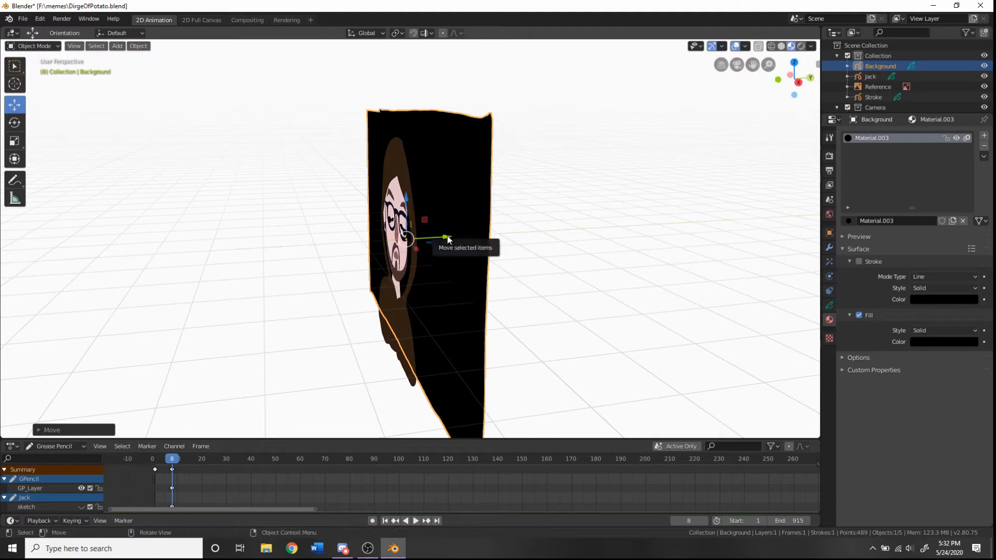
{"action": "key", "text": "KP_0"}
{"action": "key", "text": "ctrl+s"}
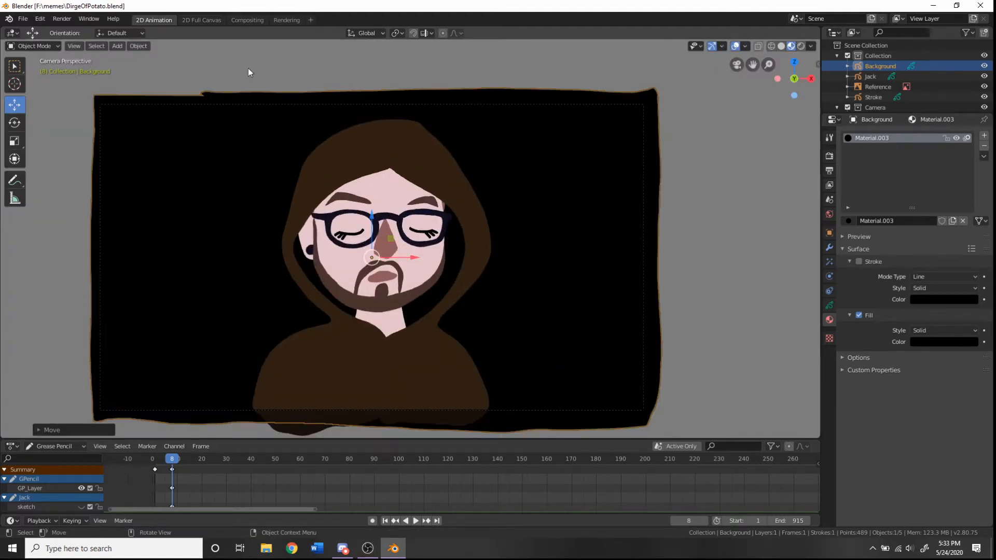
- Select the Jack object and put it in Sculpt Mode with the Push brush
{"action": "left_click", "coordinate": [877, 77]}
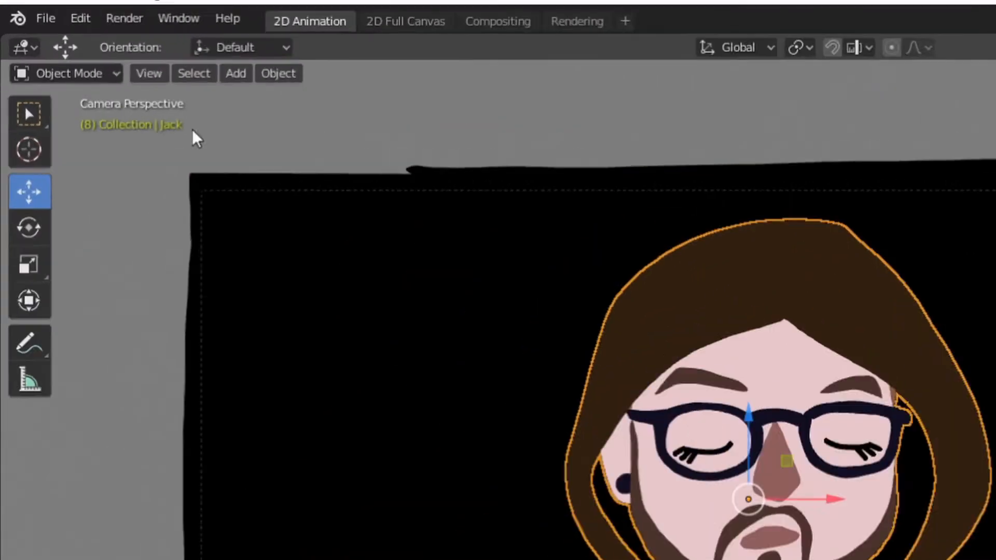
{"action": "left_click", "coordinate": [106, 74]}
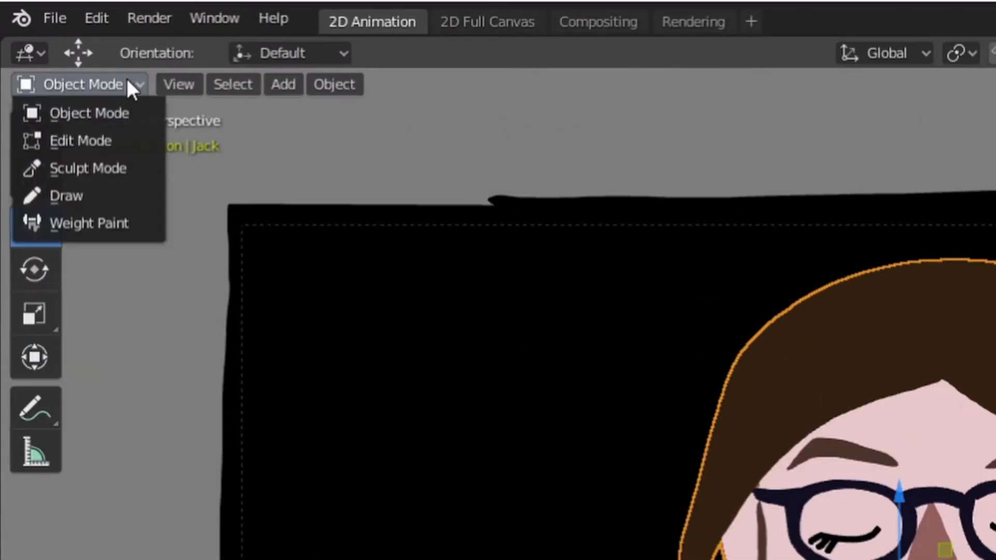
{"action": "left_click", "coordinate": [76, 146]}
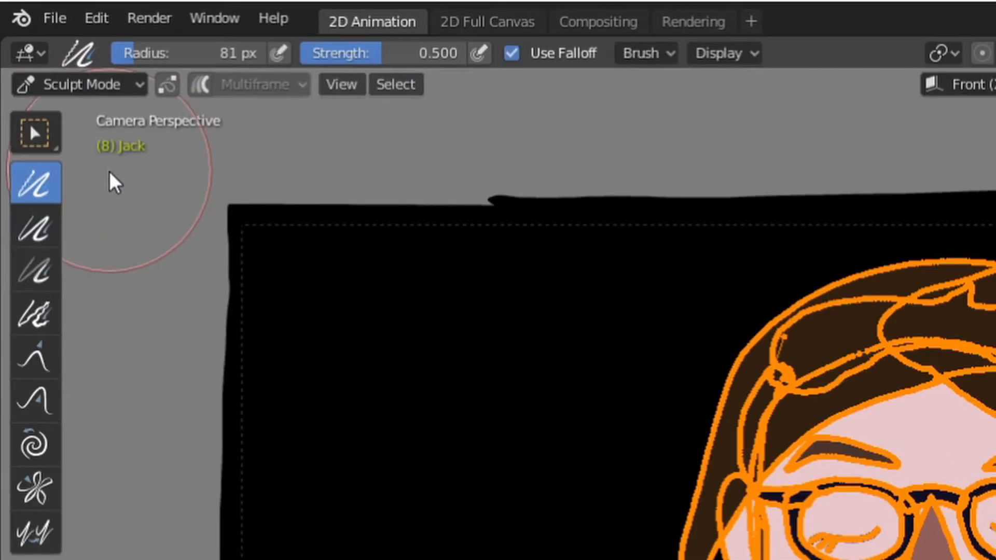
{"action": "left_click", "coordinate": [37, 404]}
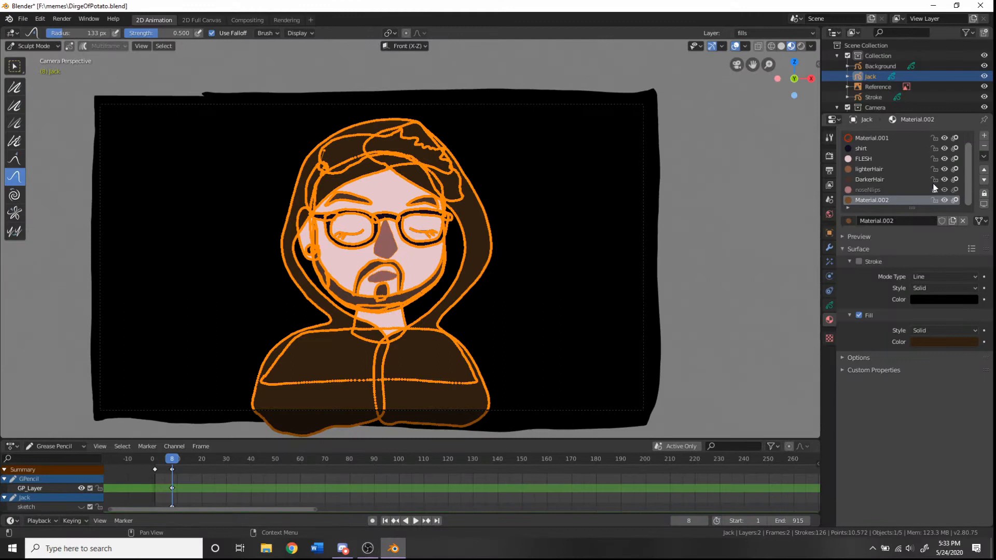
- Lock Jack's DarkerHair, lighterHair and FLESH materials against editing
{"action": "left_click", "coordinate": [935, 180]}
{"action": "left_click", "coordinate": [934, 169]}
{"action": "left_click", "coordinate": [934, 158]}
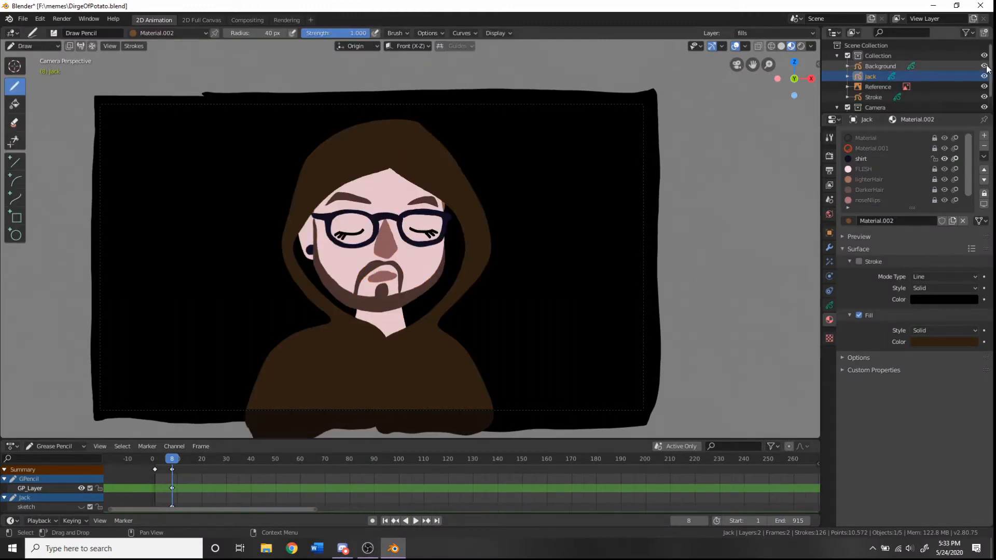
- Hide the Background object and scrub the timeline to frame 16, where the arms go up in the reference
{"action": "left_click", "coordinate": [985, 67]}
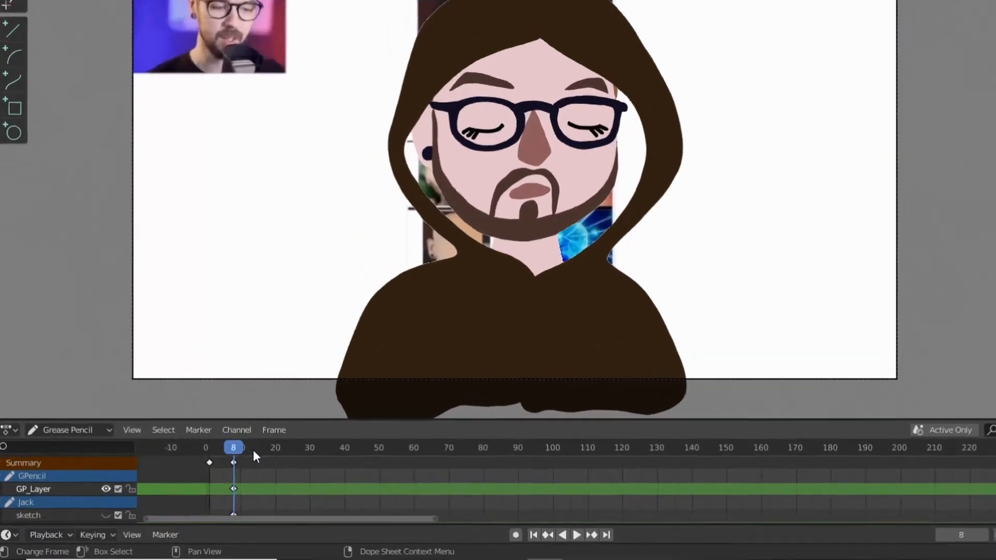
{"action": "left_click_drag", "start_coordinate": [186, 460], "coordinate": [190, 459]}
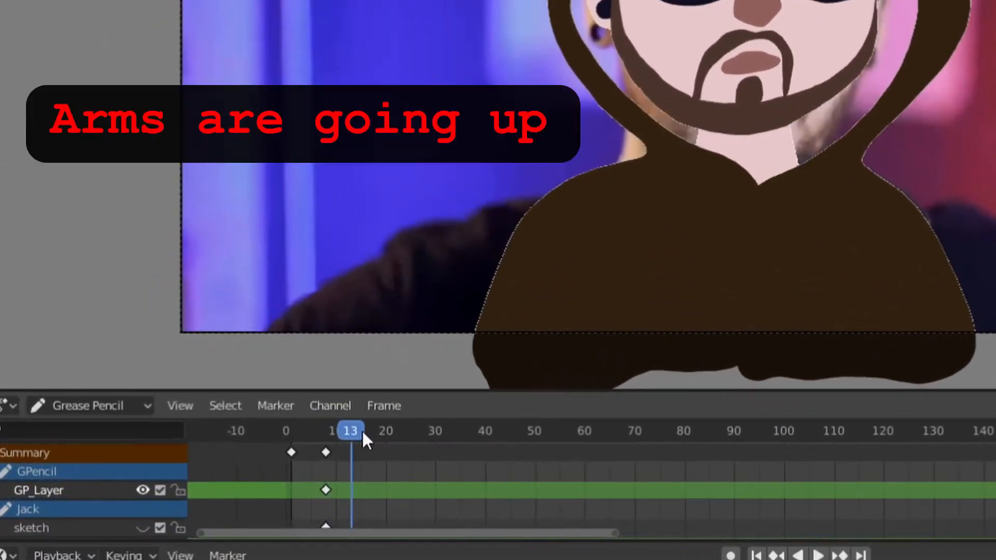
{"action": "left_click_drag", "start_coordinate": [363, 433], "coordinate": [369, 440]}
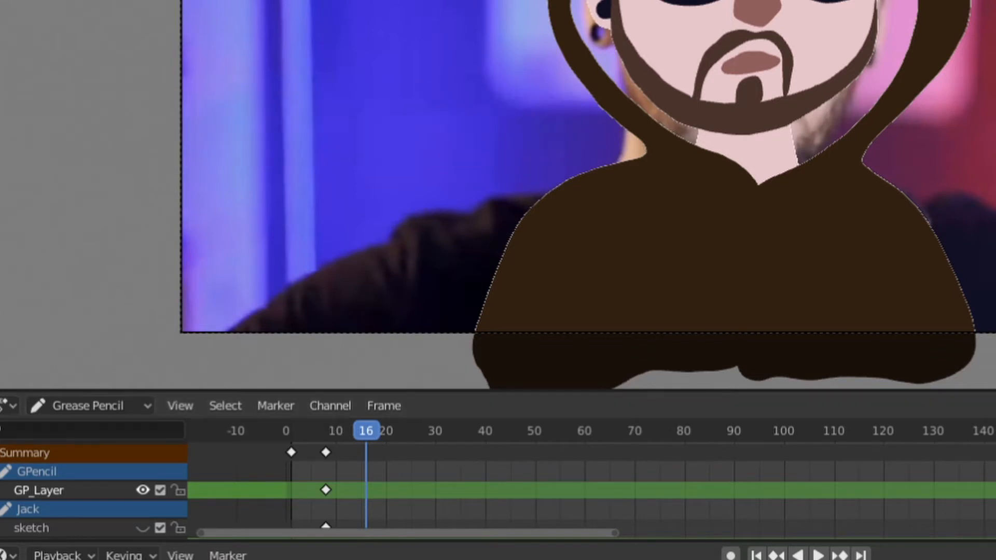
- Select the Jack object in Object Mode and move it along X, off the face in the reference image
{"action": "key", "text": "h"}
{"action": "key", "text": "alt+h"}
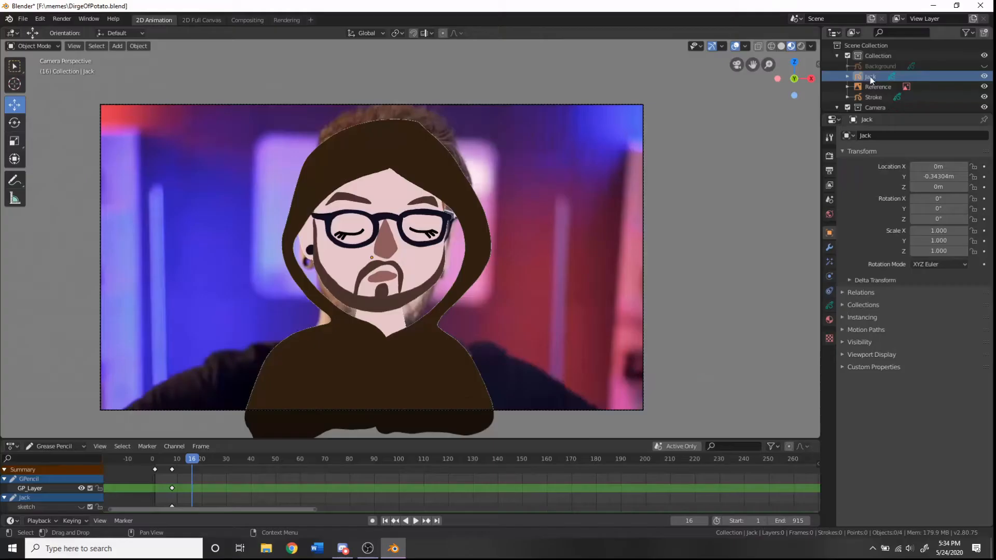
{"action": "left_click", "coordinate": [411, 262]}
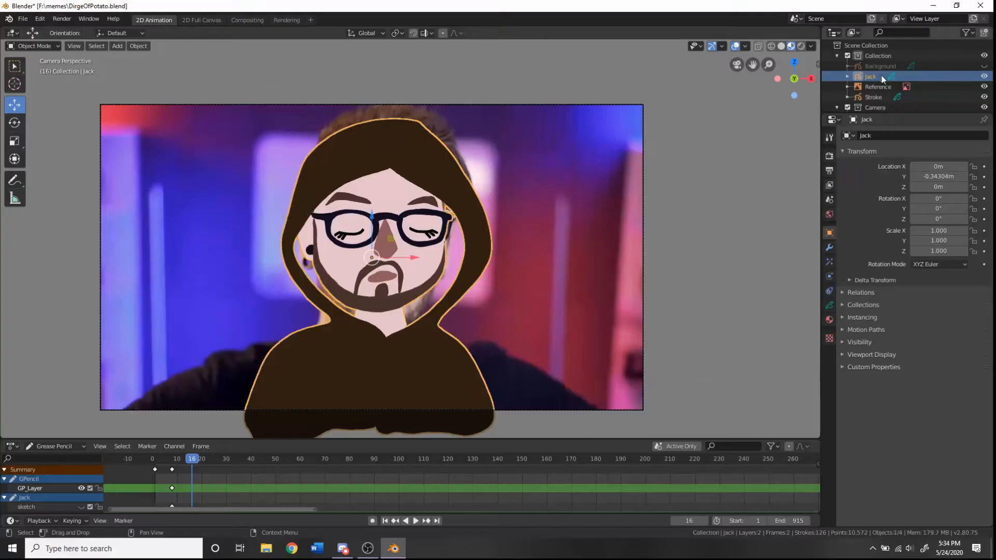
{"action": "mouse_move", "coordinate": [410, 260]}
{"action": "left_mouse_down"}
{"action": "mouse_move", "coordinate": [589, 264]}
{"action": "mouse_move", "coordinate": [574, 276]}
{"action": "left_mouse_up"}
- Shift the Reference image along X to about -2.16 m and adjust the Jack object to about 1.84 m beside it
{"action": "left_click", "coordinate": [565, 293]}
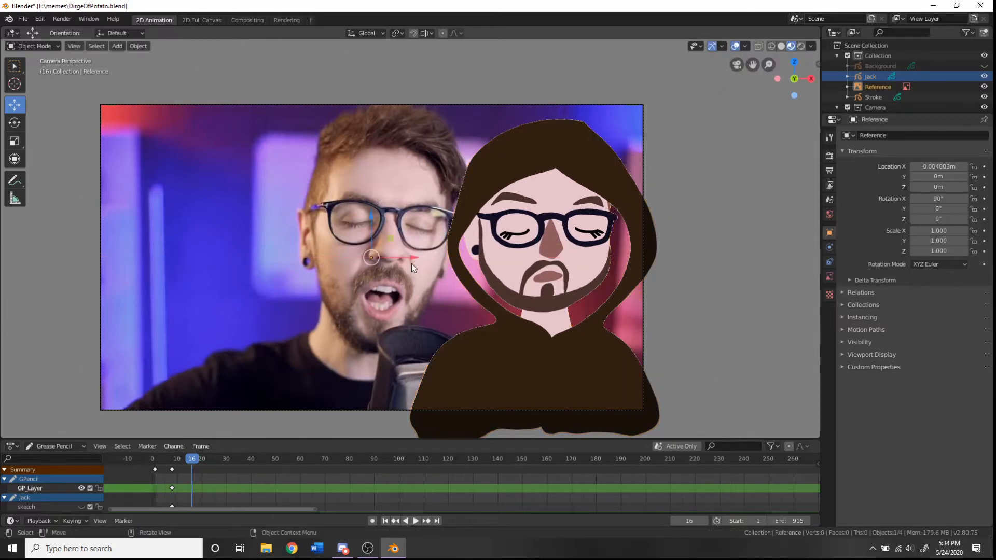
{"action": "left_click_drag", "start_coordinate": [412, 264], "coordinate": [277, 265]}
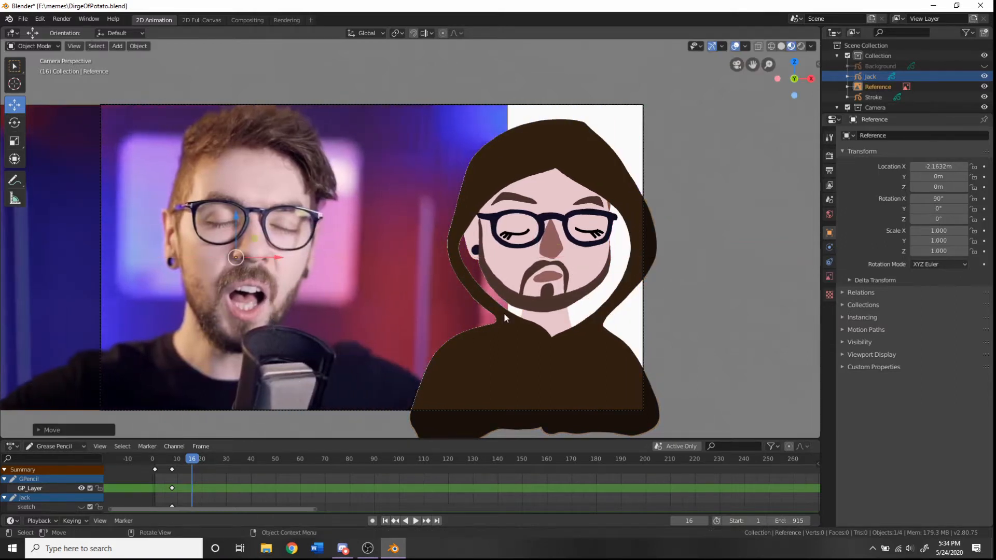
{"action": "left_click", "coordinate": [527, 271]}
{"action": "left_click_drag", "start_coordinate": [579, 255], "coordinate": [529, 280]}
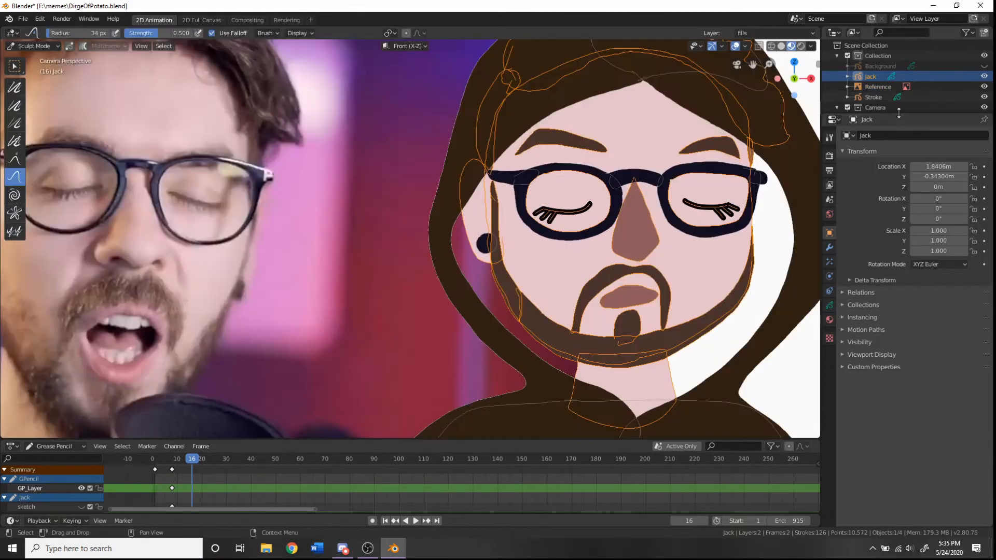
- Enlarge Jack's material list and unlock the noseNlips, FLESH, lighterHair and DarkerHair materials
{"action": "left_click", "coordinate": [829, 320]}
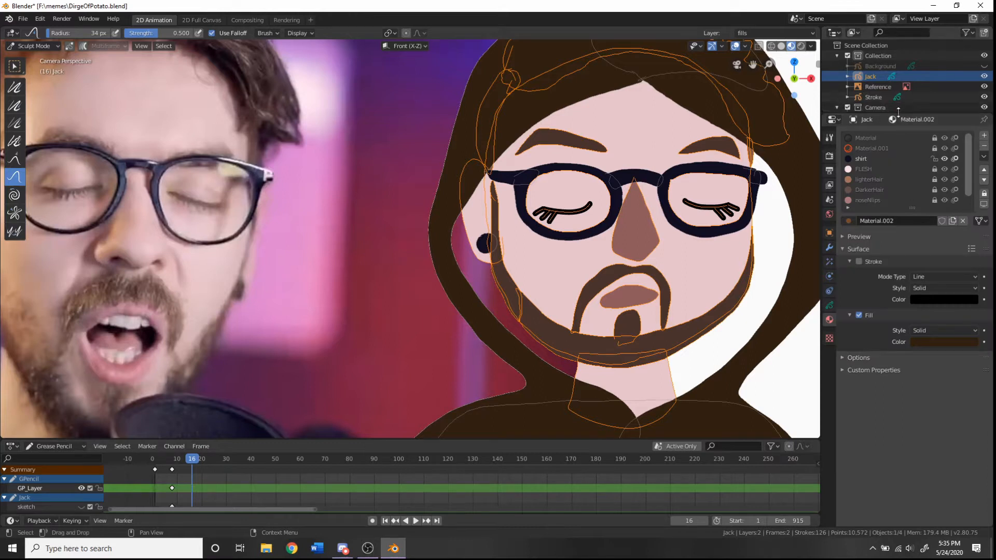
{"action": "mouse_move", "coordinate": [902, 116]}
{"action": "left_mouse_down"}
{"action": "mouse_move", "coordinate": [903, 148]}
{"action": "mouse_move", "coordinate": [904, 135]}
{"action": "left_mouse_up"}
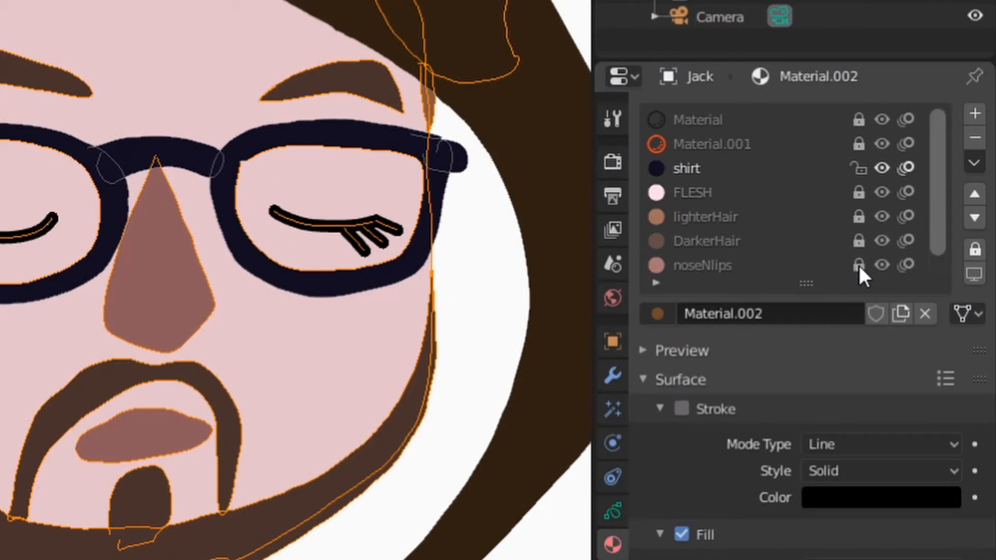
{"action": "left_click", "coordinate": [859, 264]}
{"action": "left_click", "coordinate": [859, 217]}
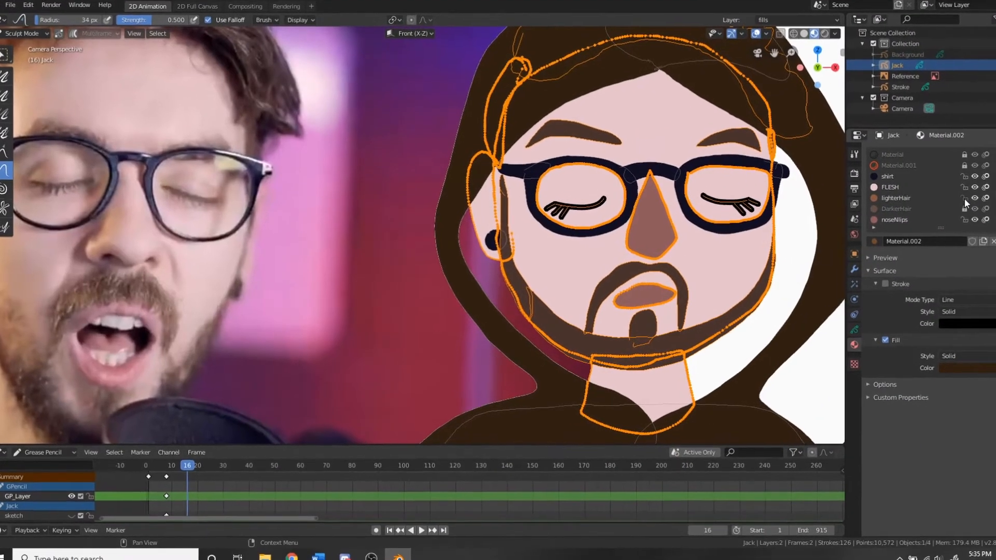
{"action": "left_click", "coordinate": [964, 209]}
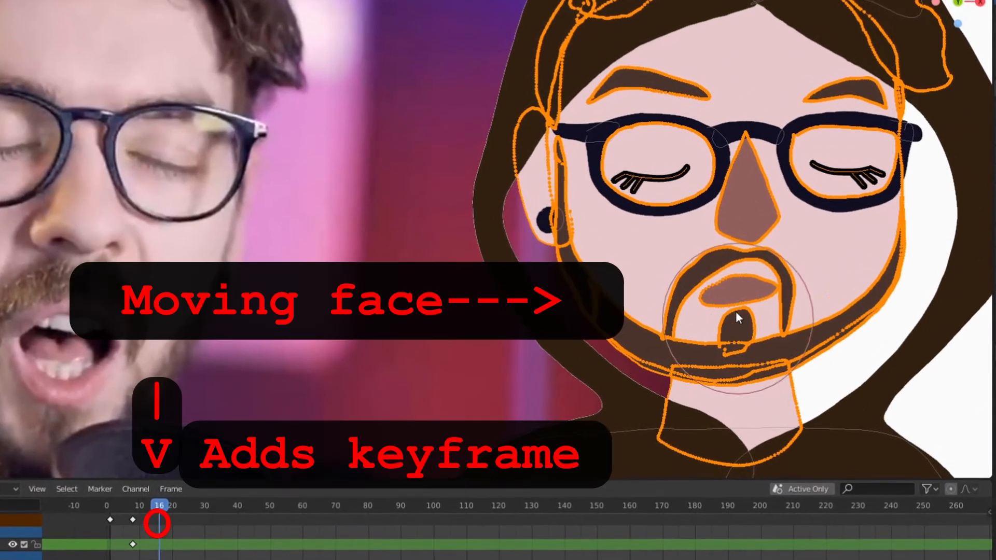
- Undo a first attempt at moving the face, and push the mouth, goatee and chin downward at frame 16 to match the reference
{"action": "mouse_move", "coordinate": [714, 303]}
{"action": "left_mouse_down"}
{"action": "mouse_move", "coordinate": [713, 316]}
{"action": "mouse_move", "coordinate": [736, 317]}
{"action": "left_mouse_up"}
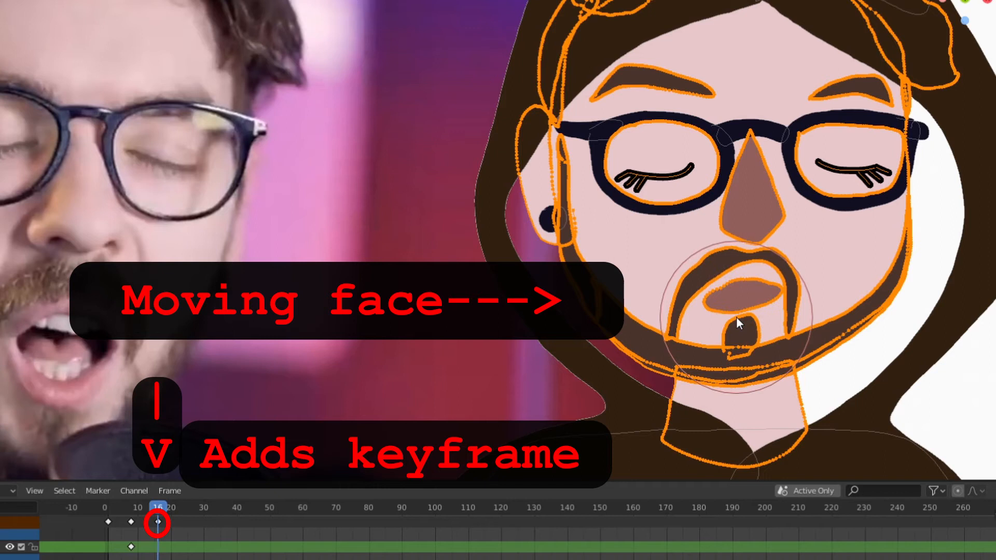
{"action": "key", "text": "ctrl+z"}
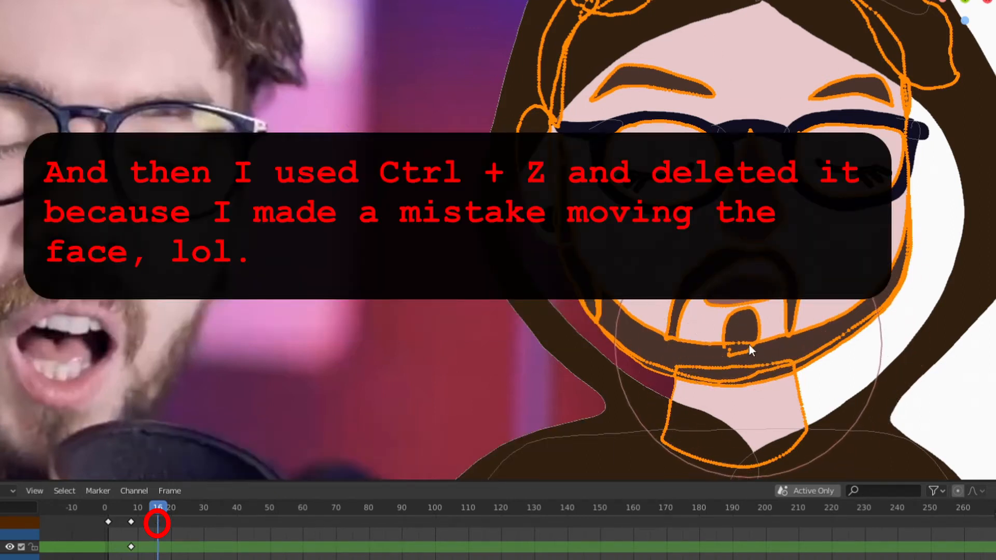
{"action": "left_click_drag", "start_coordinate": [748, 344], "coordinate": [741, 382]}
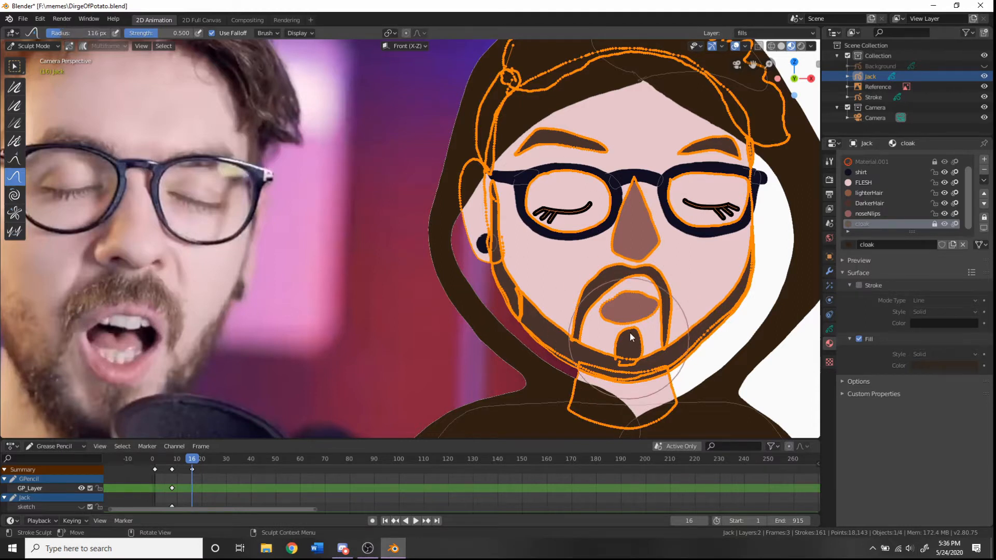
{"action": "left_click_drag", "start_coordinate": [630, 333], "coordinate": [620, 371]}
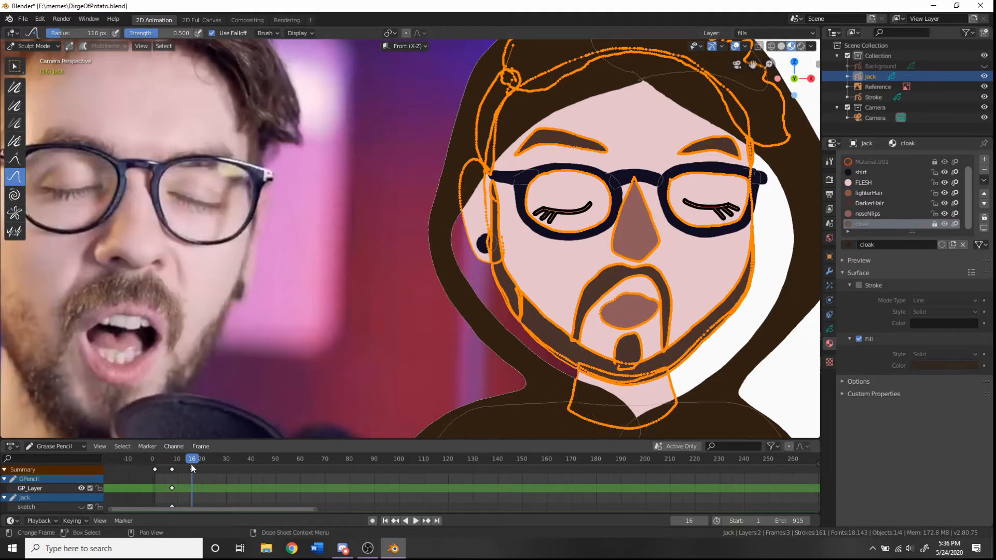
- Push the jawline below the right-hand lens outward at frame 16, and preview the motion around that frame
{"action": "key", "text": "space"}
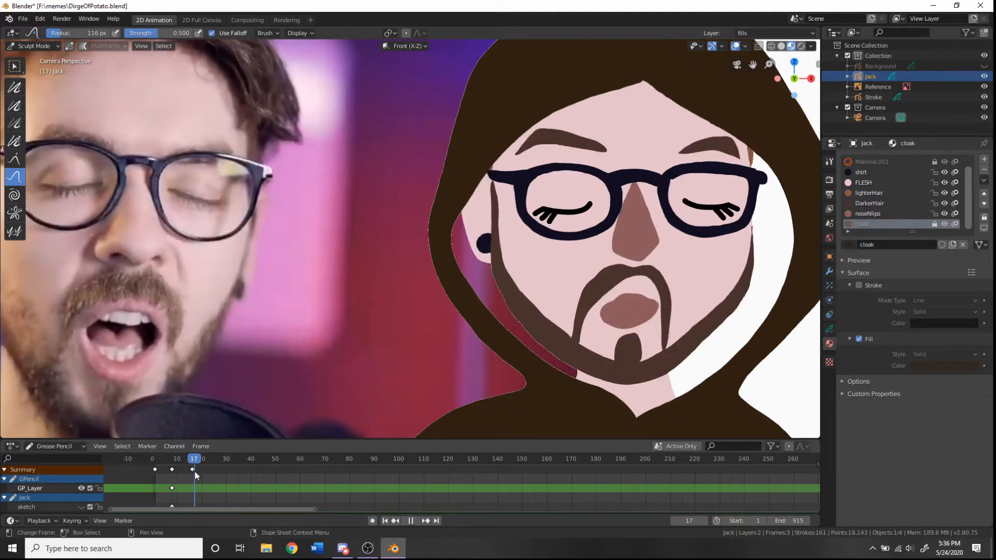
{"action": "key", "text": "space"}
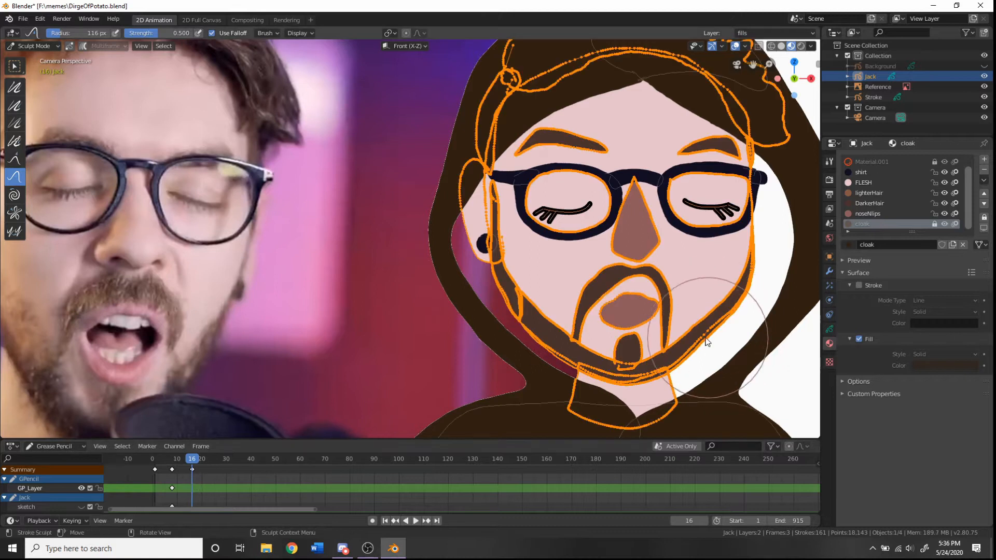
{"action": "mouse_move", "coordinate": [700, 346]}
{"action": "left_mouse_down"}
{"action": "mouse_move", "coordinate": [749, 305]}
{"action": "mouse_move", "coordinate": [759, 279]}
{"action": "left_mouse_up"}
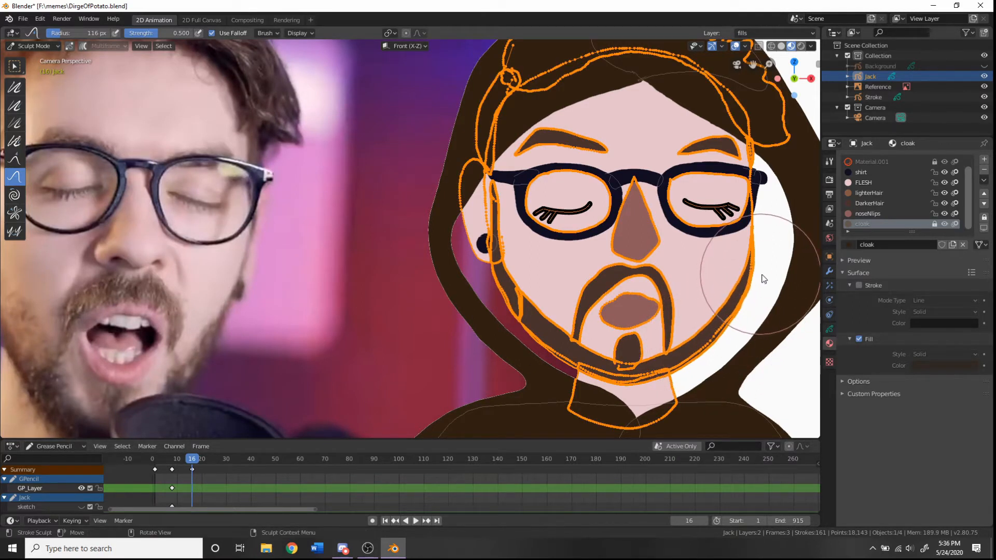
{"action": "key", "text": "space"}
{"action": "mouse_move", "coordinate": [189, 462]}
{"action": "left_mouse_down"}
{"action": "mouse_move", "coordinate": [195, 469]}
{"action": "mouse_move", "coordinate": [177, 477]}
{"action": "mouse_move", "coordinate": [195, 480]}
{"action": "left_mouse_up"}
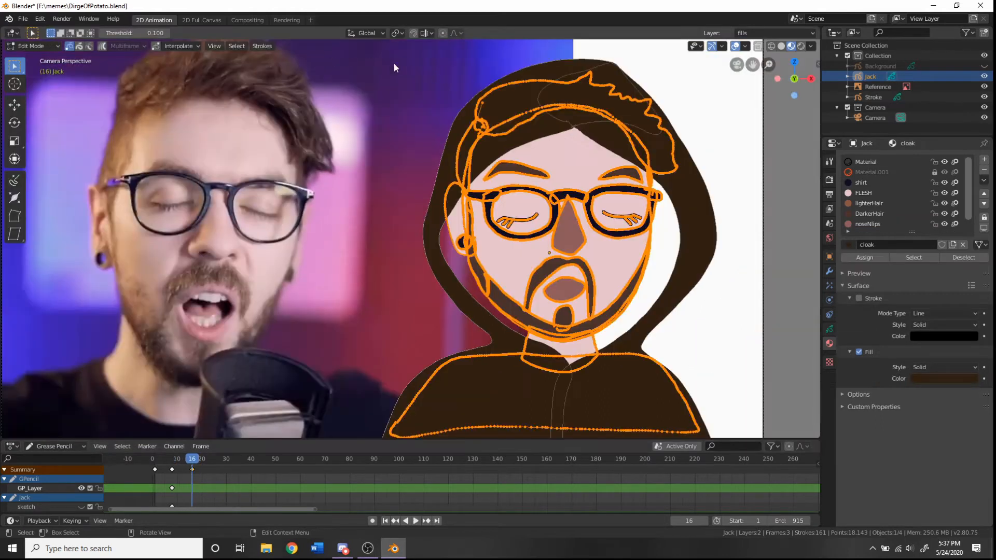
- Box-select all of Jack's strokes at frame 16, move them slightly upward along Z, and preview the motion
{"action": "left_click_drag", "start_coordinate": [368, 59], "coordinate": [760, 184]}
{"action": "mouse_move", "coordinate": [327, 49]}
{"action": "left_mouse_down"}
{"action": "mouse_move", "coordinate": [787, 187]}
{"action": "mouse_move", "coordinate": [761, 459]}
{"action": "left_mouse_up"}
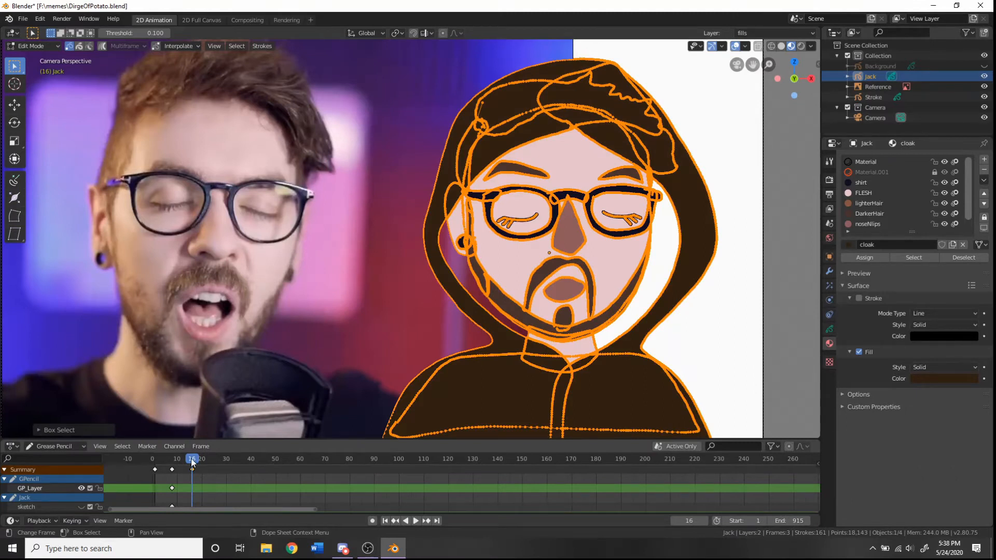
{"action": "mouse_move", "coordinate": [191, 460]}
{"action": "left_mouse_down"}
{"action": "mouse_move", "coordinate": [176, 463]}
{"action": "mouse_move", "coordinate": [195, 475]}
{"action": "mouse_move", "coordinate": [176, 481]}
{"action": "mouse_move", "coordinate": [193, 485]}
{"action": "mouse_move", "coordinate": [195, 470]}
{"action": "left_mouse_up"}
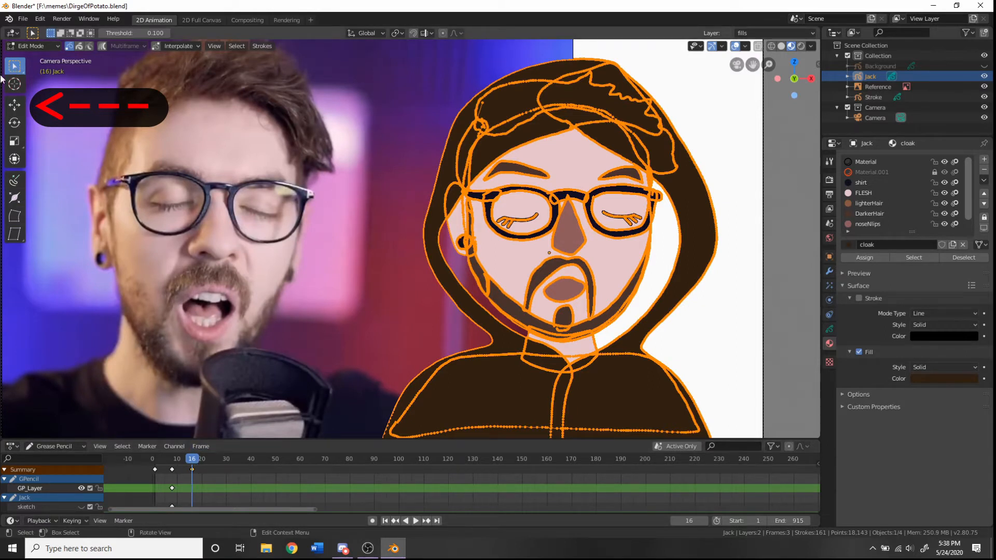
{"action": "left_click", "coordinate": [14, 105]}
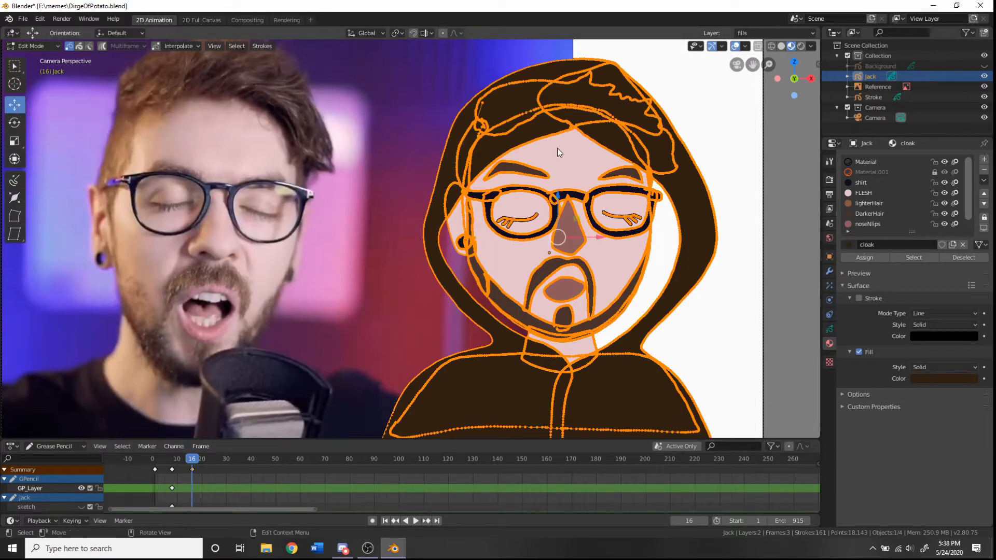
{"action": "left_click_drag", "start_coordinate": [558, 197], "coordinate": [558, 188]}
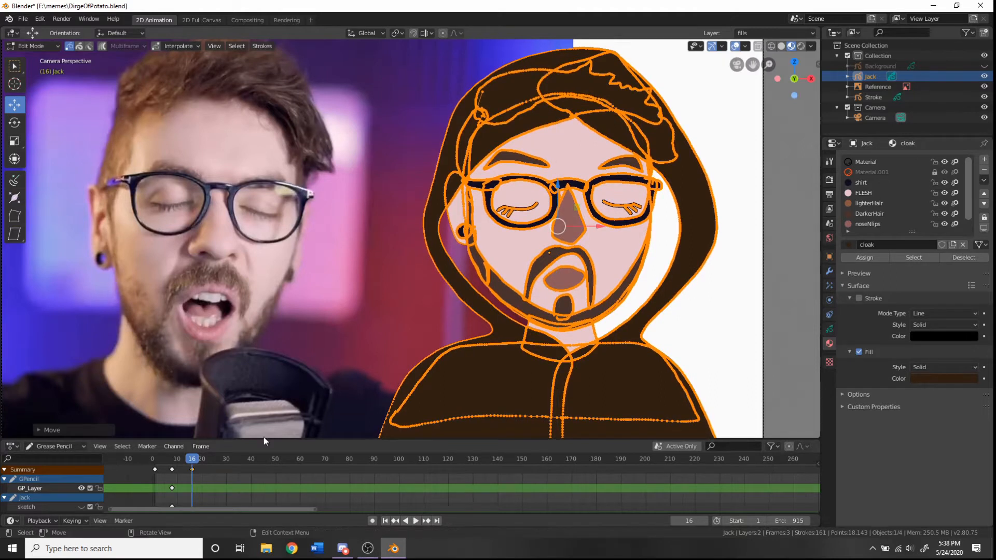
{"action": "left_click_drag", "start_coordinate": [193, 458], "coordinate": [178, 465]}
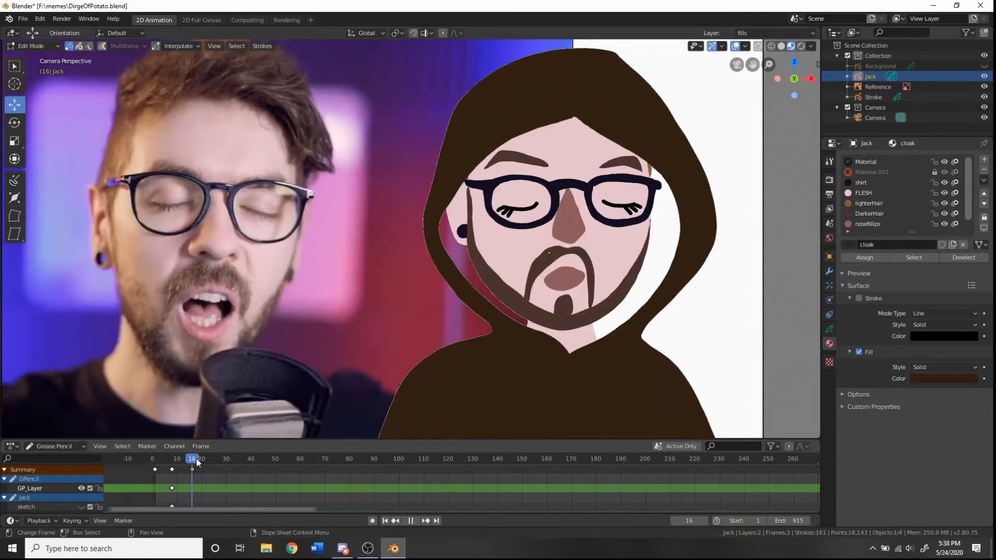
- Push the lower sleeves on both sides of the cloak outward at frame 16 in Sculpt Mode, and preview the motion
{"action": "key", "text": "space"}
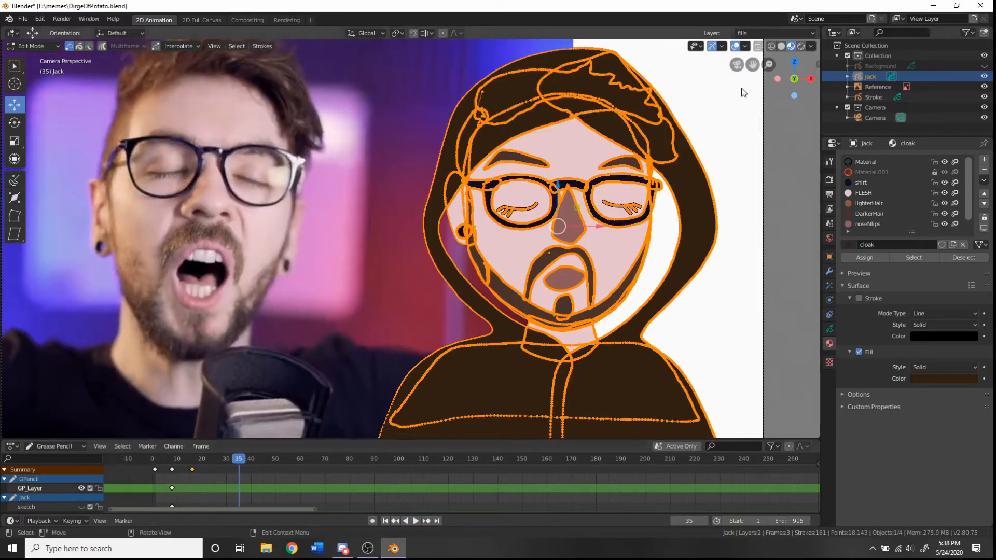
{"action": "left_click_drag", "start_coordinate": [767, 64], "coordinate": [768, 108]}
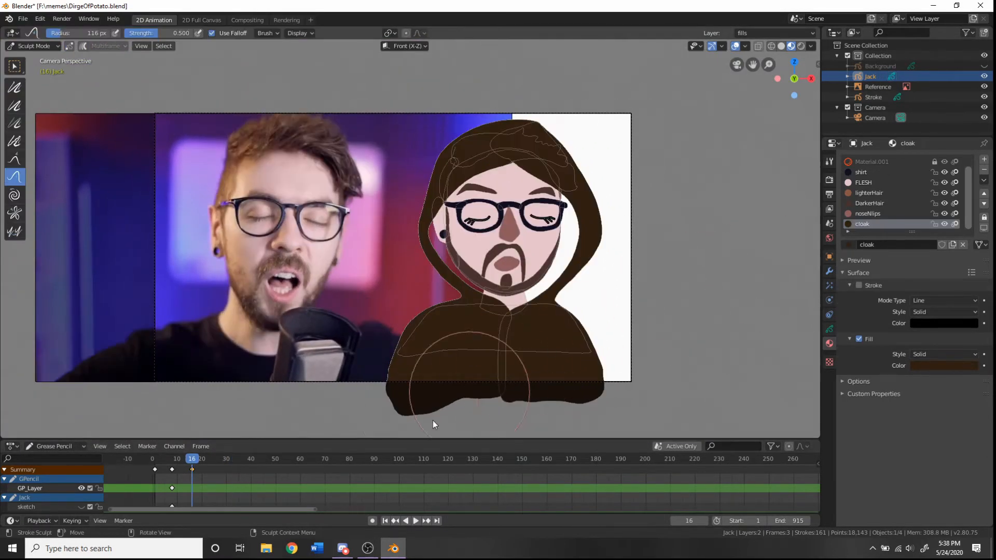
{"action": "mouse_move", "coordinate": [402, 388]}
{"action": "left_mouse_down"}
{"action": "mouse_move", "coordinate": [353, 391]}
{"action": "mouse_move", "coordinate": [401, 367]}
{"action": "mouse_move", "coordinate": [396, 356]}
{"action": "left_mouse_up"}
{"action": "mouse_move", "coordinate": [590, 372]}
{"action": "left_mouse_down"}
{"action": "mouse_move", "coordinate": [624, 375]}
{"action": "mouse_move", "coordinate": [591, 358]}
{"action": "left_mouse_up"}
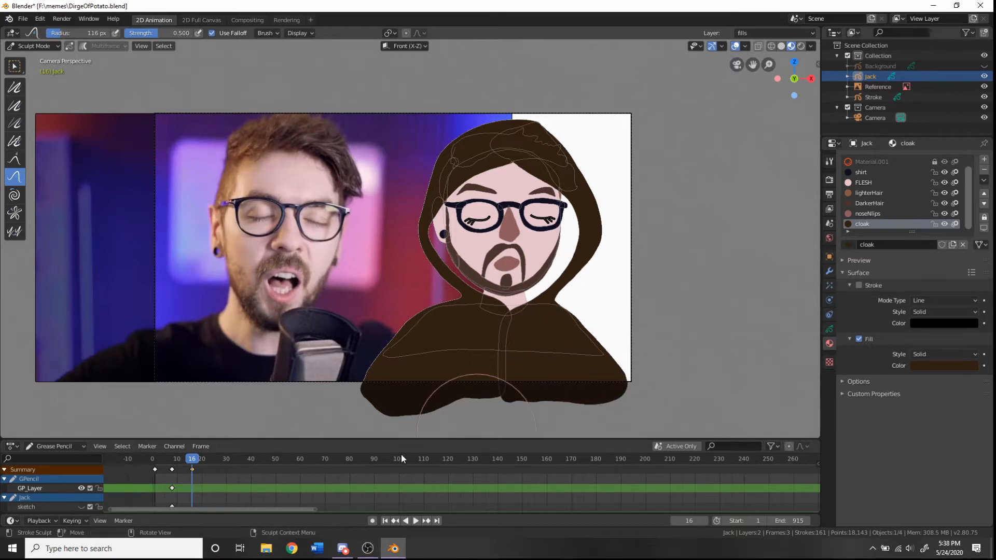
{"action": "mouse_move", "coordinate": [195, 460]}
{"action": "left_mouse_down"}
{"action": "mouse_move", "coordinate": [179, 467]}
{"action": "mouse_move", "coordinate": [201, 471]}
{"action": "mouse_move", "coordinate": [186, 475]}
{"action": "mouse_move", "coordinate": [197, 477]}
{"action": "mouse_move", "coordinate": [194, 488]}
{"action": "left_mouse_up"}
- Switch to Draw mode, interpolate the in-between frames from frame 8 to 16 at frame 10, and scrub through them
{"action": "left_click", "coordinate": [48, 45]}
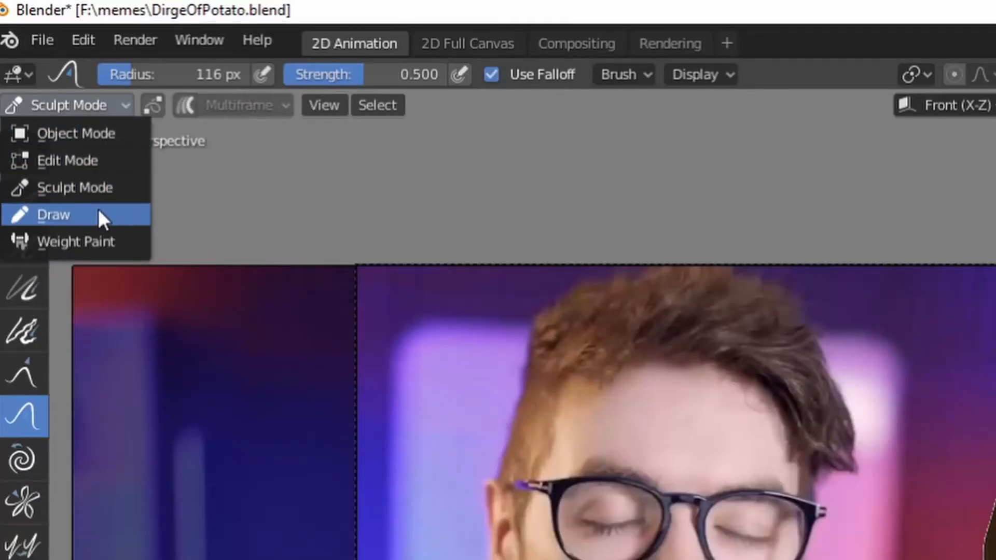
{"action": "left_click", "coordinate": [106, 217]}
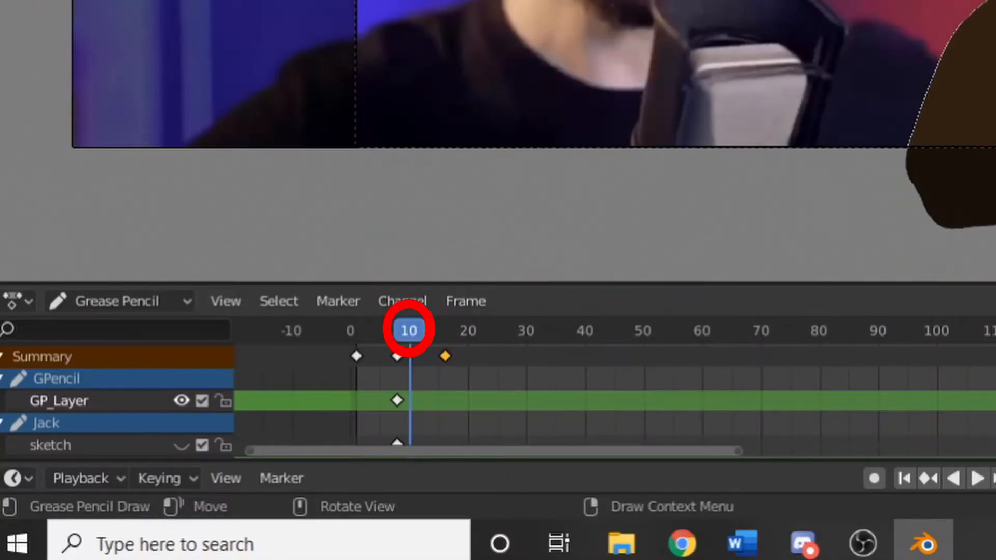
{"action": "left_click", "coordinate": [306, 82]}
{"action": "mouse_move", "coordinate": [372, 144]}
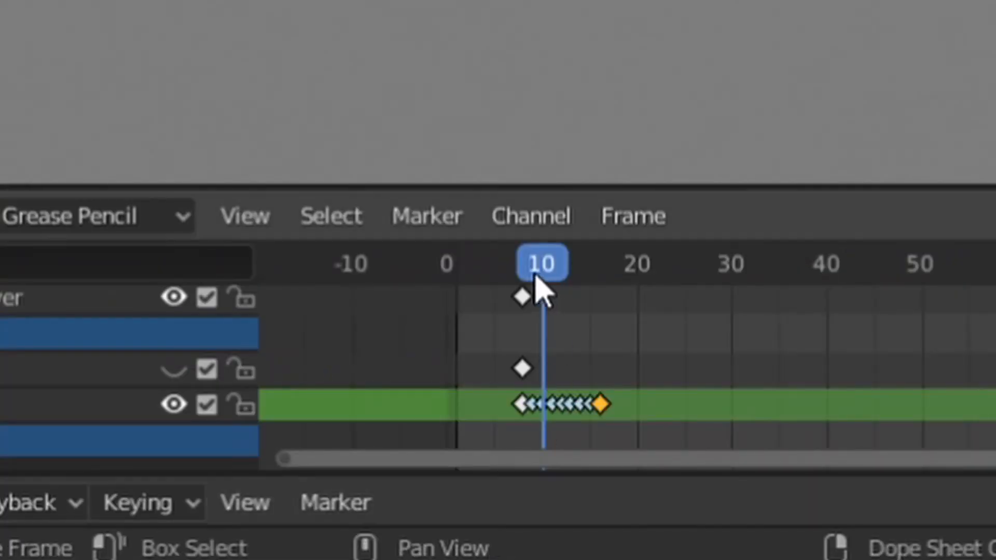
{"action": "left_click_drag", "start_coordinate": [538, 285], "coordinate": [607, 463]}
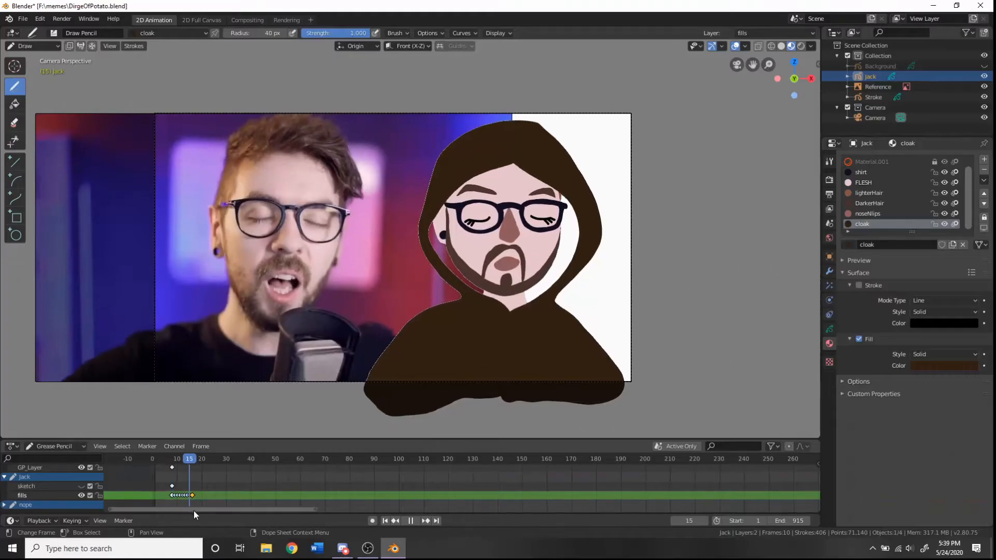
{"action": "mouse_move", "coordinate": [194, 510]}
{"action": "left_mouse_down"}
{"action": "mouse_move", "coordinate": [169, 512]}
{"action": "mouse_move", "coordinate": [199, 519]}
{"action": "mouse_move", "coordinate": [175, 521]}
{"action": "left_mouse_up"}
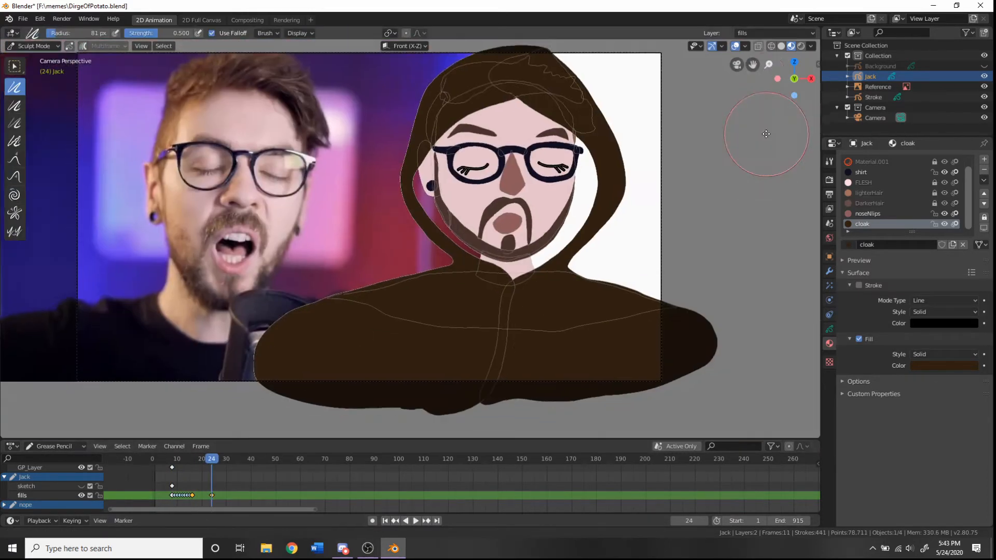
- Push the cloak's sleeves farther outward at frame 24, and interpolate the in-between frames from 16 to 24 in Draw mode
{"action": "mouse_move", "coordinate": [212, 461]}
{"action": "left_mouse_down"}
{"action": "mouse_move", "coordinate": [199, 460]}
{"action": "mouse_move", "coordinate": [211, 458]}
{"action": "left_mouse_up"}
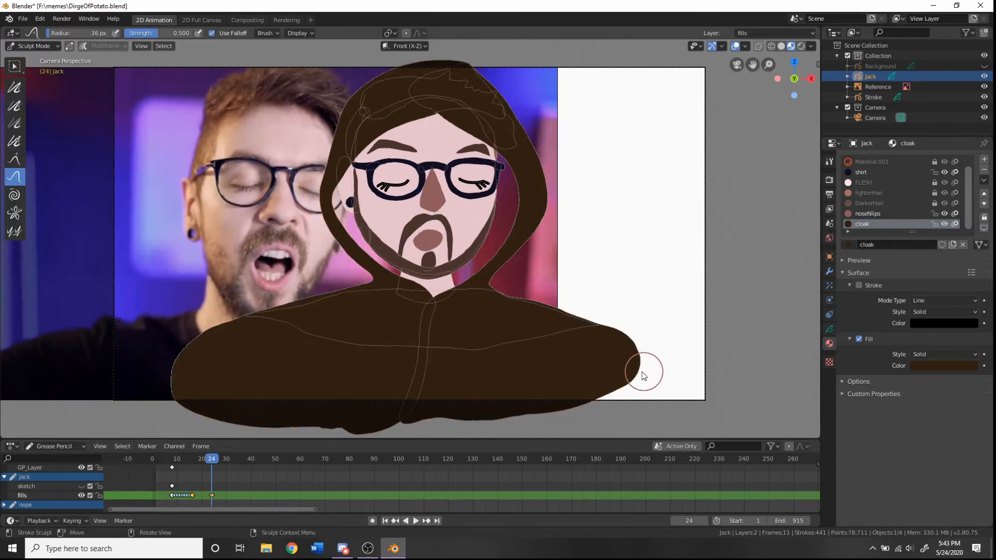
{"action": "mouse_move", "coordinate": [645, 367]}
{"action": "left_mouse_down"}
{"action": "mouse_move", "coordinate": [696, 423]}
{"action": "mouse_move", "coordinate": [721, 399]}
{"action": "left_mouse_up"}
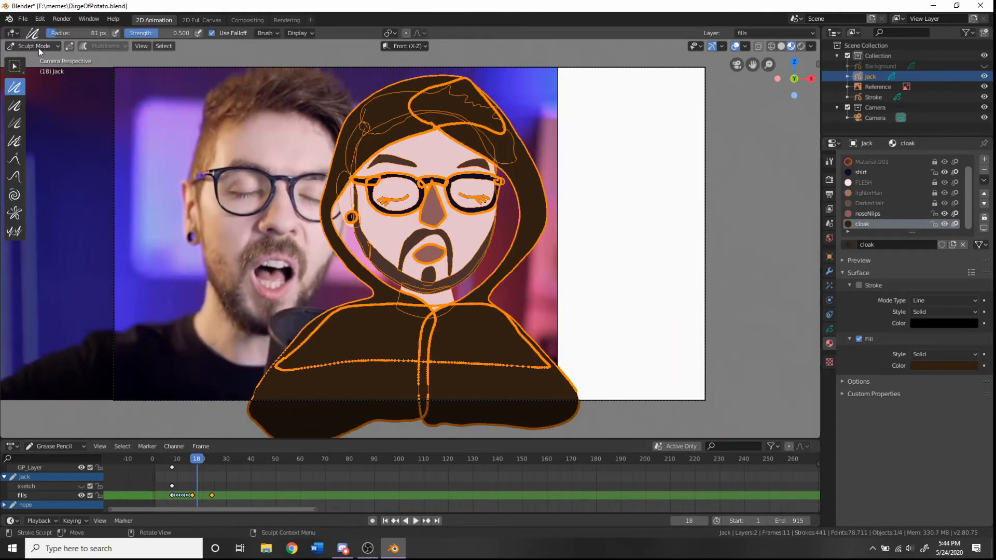
{"action": "left_click", "coordinate": [38, 48]}
{"action": "left_click", "coordinate": [49, 70]}
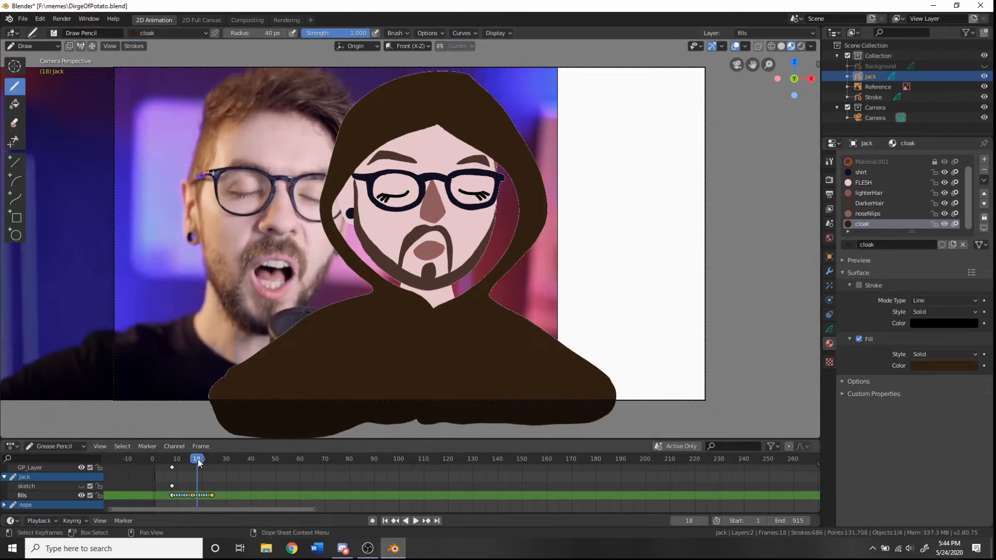
{"action": "left_click_drag", "start_coordinate": [198, 460], "coordinate": [194, 496]}
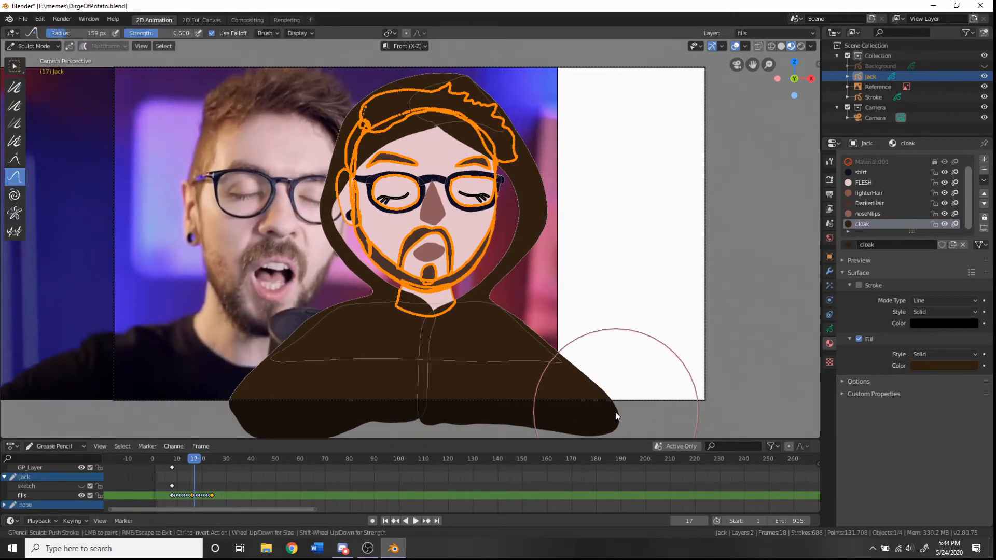
- Push both sleeves of the cloak outward with the Push brush on in-between frames 17 to 19
{"action": "left_click_drag", "start_coordinate": [194, 459], "coordinate": [197, 459]}
{"action": "left_click_drag", "start_coordinate": [225, 394], "coordinate": [189, 403]}
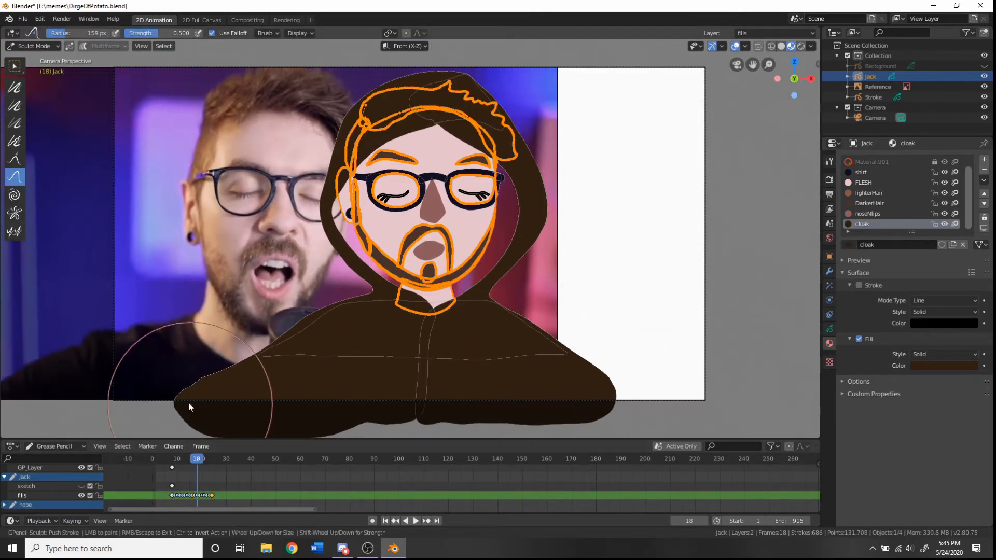
{"action": "left_click_drag", "start_coordinate": [586, 410], "coordinate": [616, 419]}
{"action": "key", "text": "Right"}
{"action": "left_click_drag", "start_coordinate": [208, 397], "coordinate": [121, 407]}
{"action": "left_click_drag", "start_coordinate": [612, 404], "coordinate": [678, 419]}
- Push both sleeves of the cloak outward beyond the camera frame's lower corners at frames 20 and 21
{"action": "left_click", "coordinate": [202, 459]}
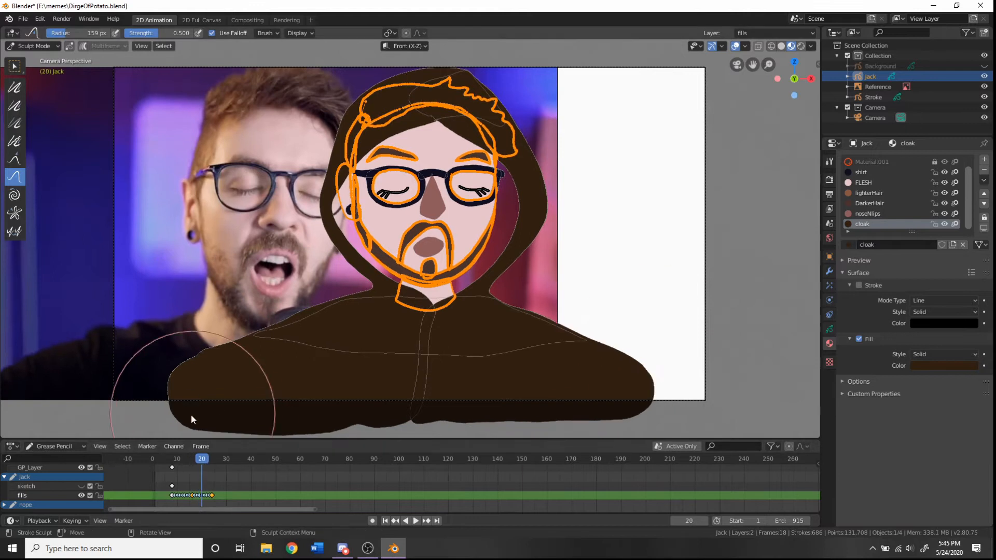
{"action": "left_click_drag", "start_coordinate": [191, 415], "coordinate": [116, 408]}
{"action": "left_click_drag", "start_coordinate": [596, 400], "coordinate": [712, 426]}
{"action": "left_click", "coordinate": [204, 459]}
{"action": "mouse_move", "coordinate": [177, 402]}
{"action": "left_mouse_down"}
{"action": "mouse_move", "coordinate": [116, 420]}
{"action": "mouse_move", "coordinate": [62, 415]}
{"action": "left_mouse_up"}
{"action": "left_click_drag", "start_coordinate": [628, 402], "coordinate": [726, 418]}
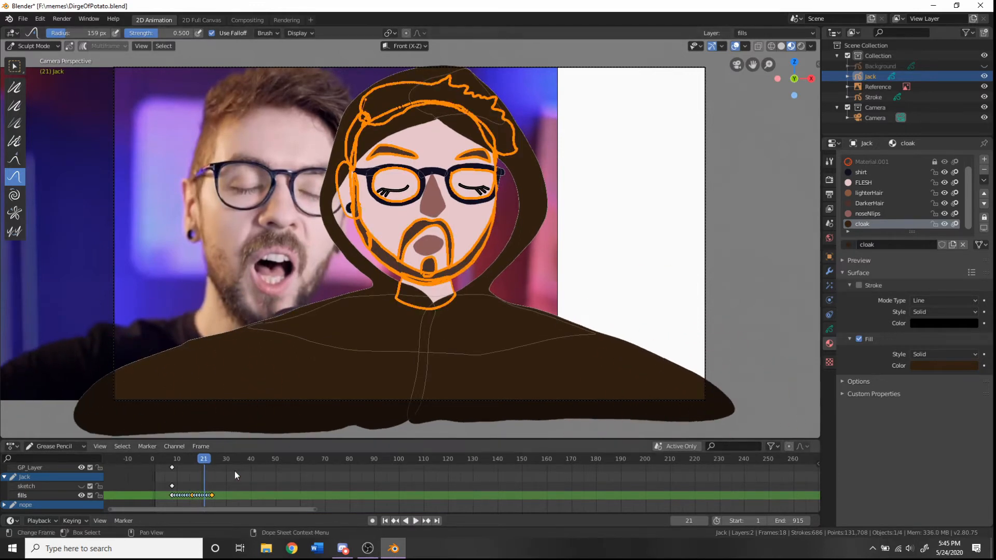
- Push both sleeves of the cloak outward at frame 22, and play the animation against the black background
{"action": "left_click", "coordinate": [207, 459]}
{"action": "left_click_drag", "start_coordinate": [156, 399], "coordinate": [31, 403]}
{"action": "left_click_drag", "start_coordinate": [638, 402], "coordinate": [737, 415]}
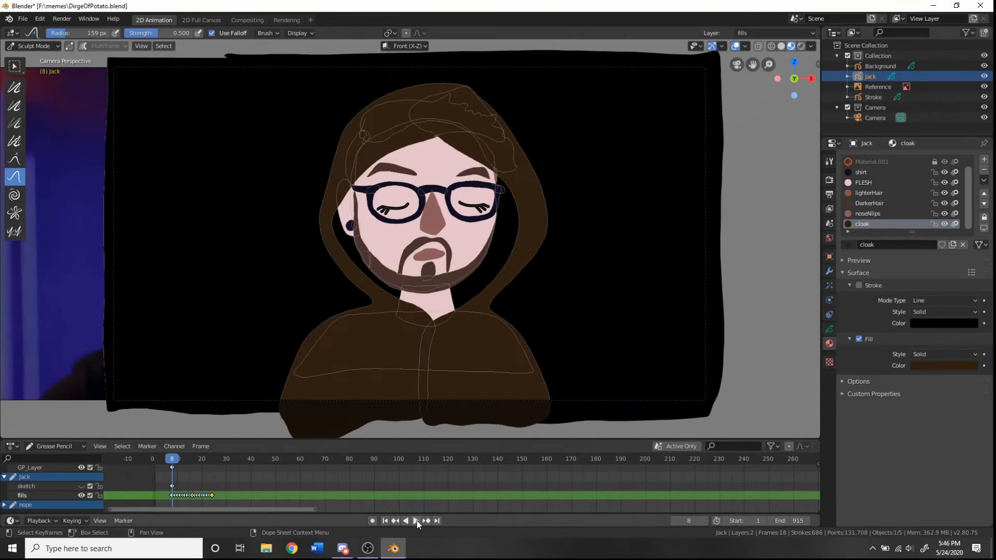
{"action": "left_click", "coordinate": [416, 520]}
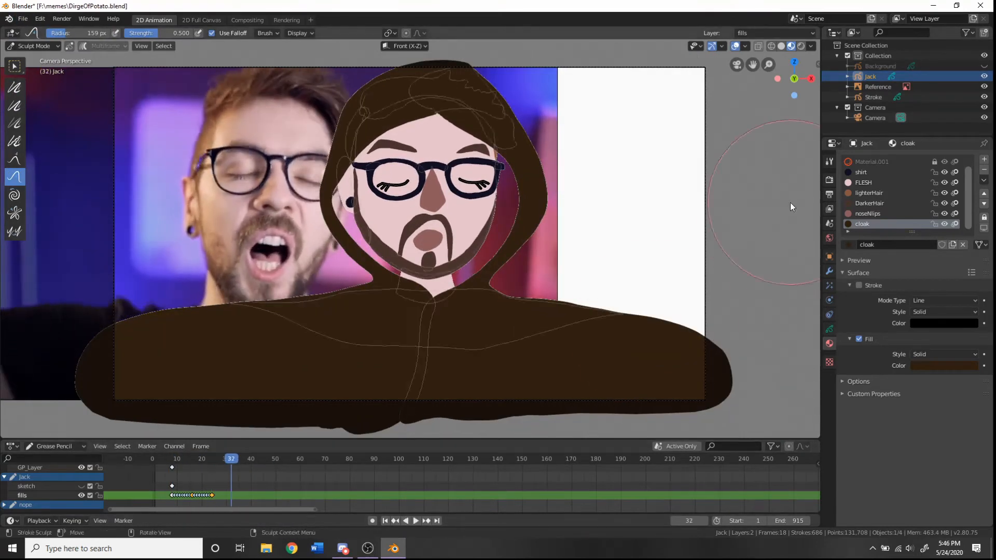
- Hide Jack to study the reference video's motion just after frame 24, and undo the hiding
{"action": "left_click", "coordinate": [984, 76]}
{"action": "mouse_move", "coordinate": [235, 461]}
{"action": "left_mouse_down"}
{"action": "mouse_move", "coordinate": [235, 492]}
{"action": "mouse_move", "coordinate": [212, 503]}
{"action": "mouse_move", "coordinate": [235, 515]}
{"action": "mouse_move", "coordinate": [219, 524]}
{"action": "left_mouse_up"}
{"action": "key", "text": "ctrl+z"}
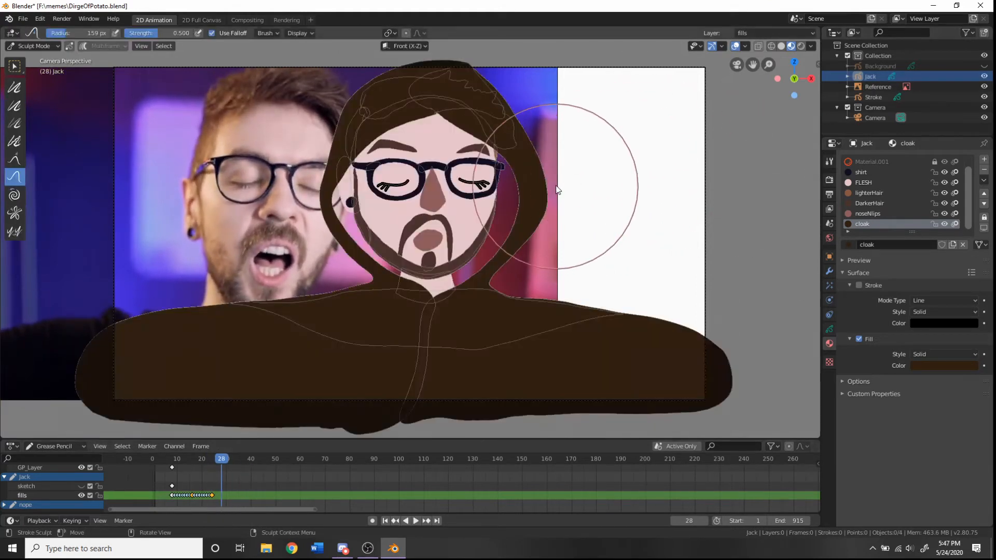
- Set the Push brush radius to 317 px, unlock the FLESH material, and push the head slightly downward at frame 28
{"action": "left_click_drag", "start_coordinate": [66, 33], "coordinate": [77, 33]}
{"action": "left_click_drag", "start_coordinate": [769, 64], "coordinate": [770, 96]}
{"action": "key", "text": "ctrl+z"}
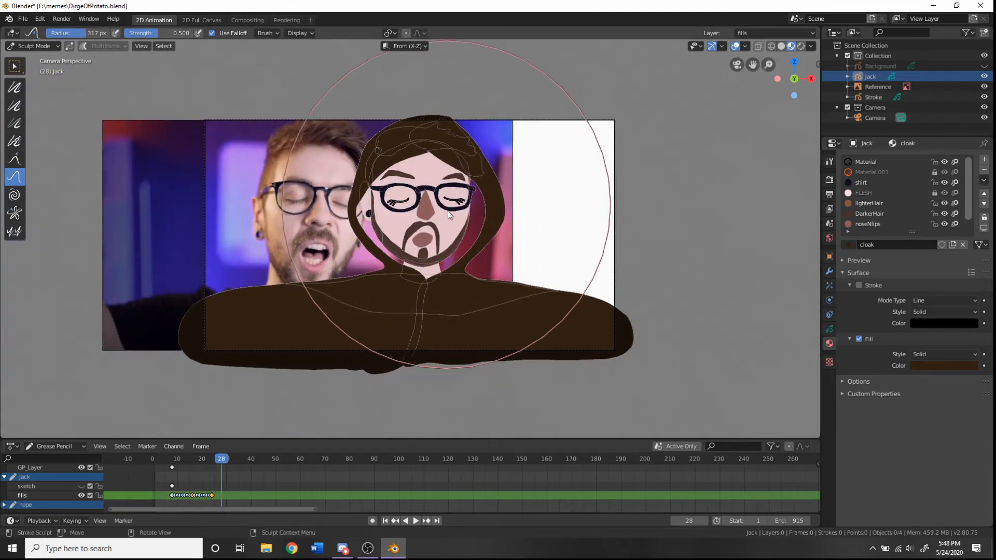
{"action": "left_click", "coordinate": [935, 192]}
{"action": "left_click_drag", "start_coordinate": [448, 211], "coordinate": [445, 217]}
{"action": "mouse_move", "coordinate": [222, 461]}
{"action": "left_mouse_down"}
{"action": "mouse_move", "coordinate": [220, 476]}
{"action": "mouse_move", "coordinate": [238, 479]}
{"action": "mouse_move", "coordinate": [226, 462]}
{"action": "left_mouse_up"}
- Delete the points of the closed-eye and eyelash strokes at frame 48
{"action": "key", "text": "Tab"}
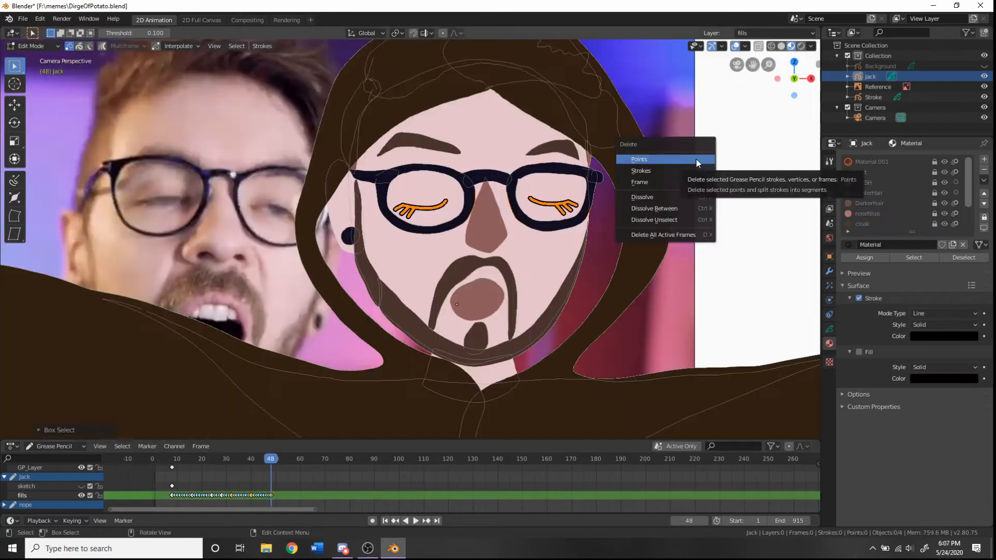
{"action": "left_click", "coordinate": [695, 159]}
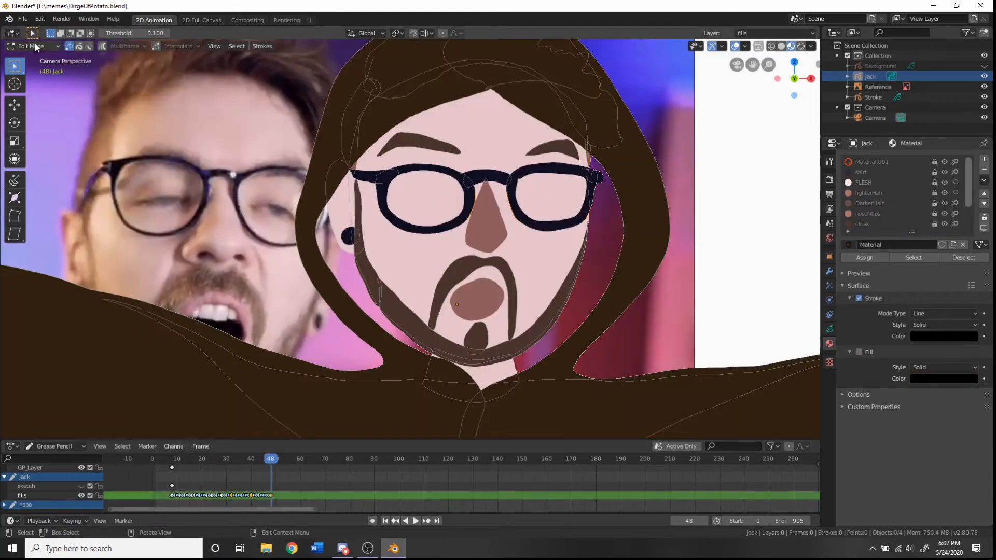
{"action": "key", "text": "Tab"}
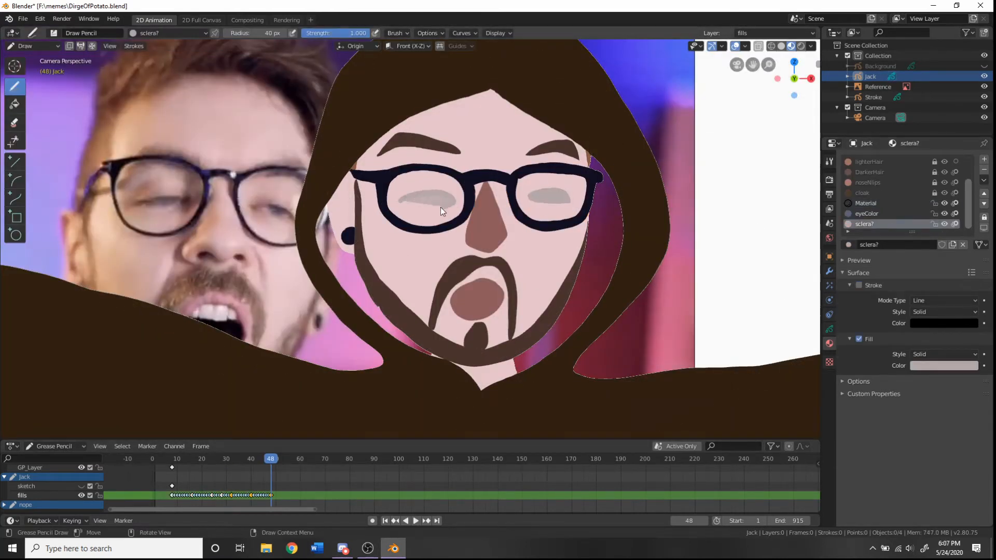
- Draw the whites of both eyes with the sclera? material and the irises with eyeColor at frame 48
{"action": "left_click_drag", "start_coordinate": [441, 207], "coordinate": [415, 205]}
{"action": "left_click", "coordinate": [867, 213]}
{"action": "left_click_drag", "start_coordinate": [552, 190], "coordinate": [550, 197]}
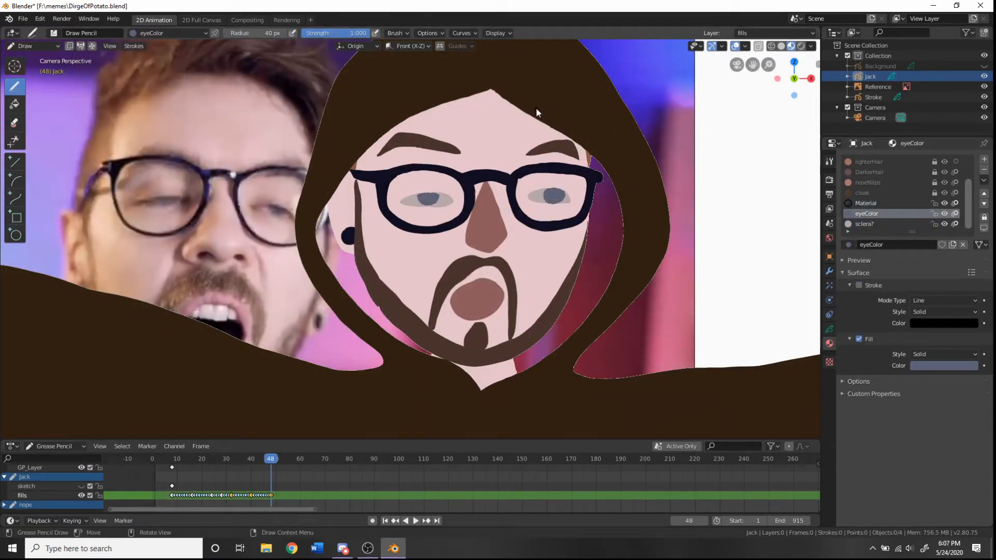
- Outline both eyes in black with Material at frame 48, lock the other materials, and switch to Sculpt Mode
{"action": "left_click", "coordinate": [866, 202]}
{"action": "left_click", "coordinate": [984, 216]}
{"action": "left_click", "coordinate": [32, 45]}
{"action": "left_click", "coordinate": [36, 79]}
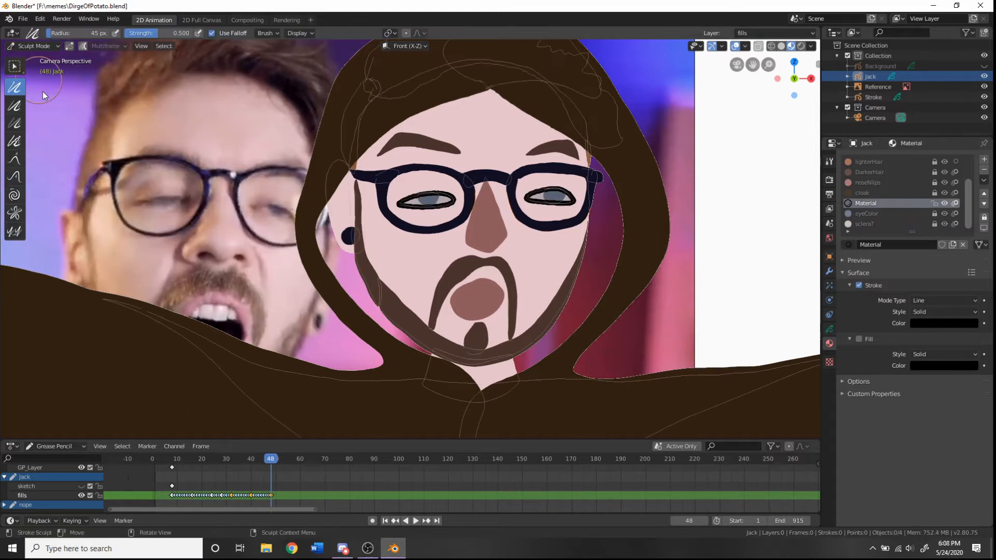
- Draw black eyelashes on the eyes at frame 48, and briefly check the face against the black background
{"action": "left_click", "coordinate": [32, 46]}
{"action": "left_click", "coordinate": [36, 89]}
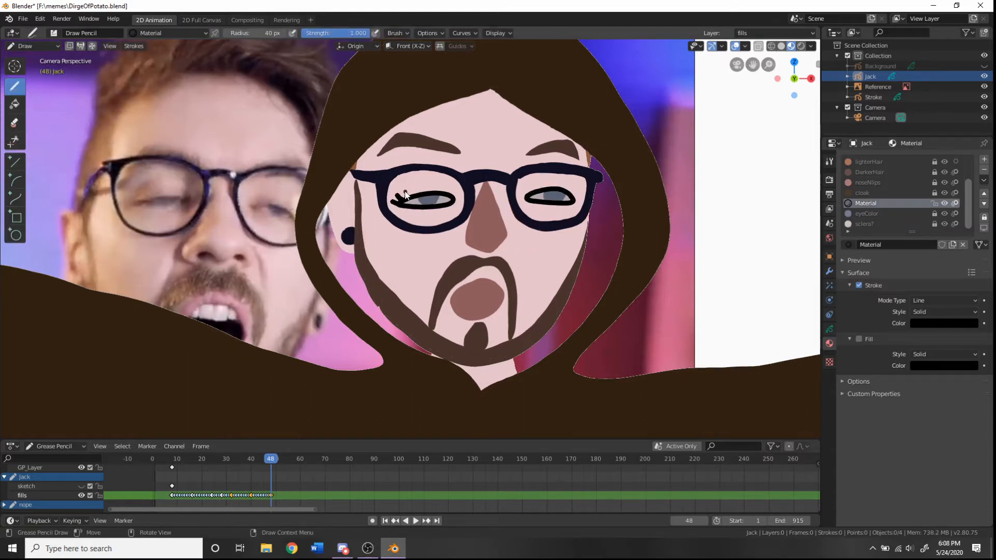
{"action": "scroll", "coordinate": [595, 136], "scroll_direction": "down", "scroll_amount": 2}
{"action": "left_click", "coordinate": [983, 66]}
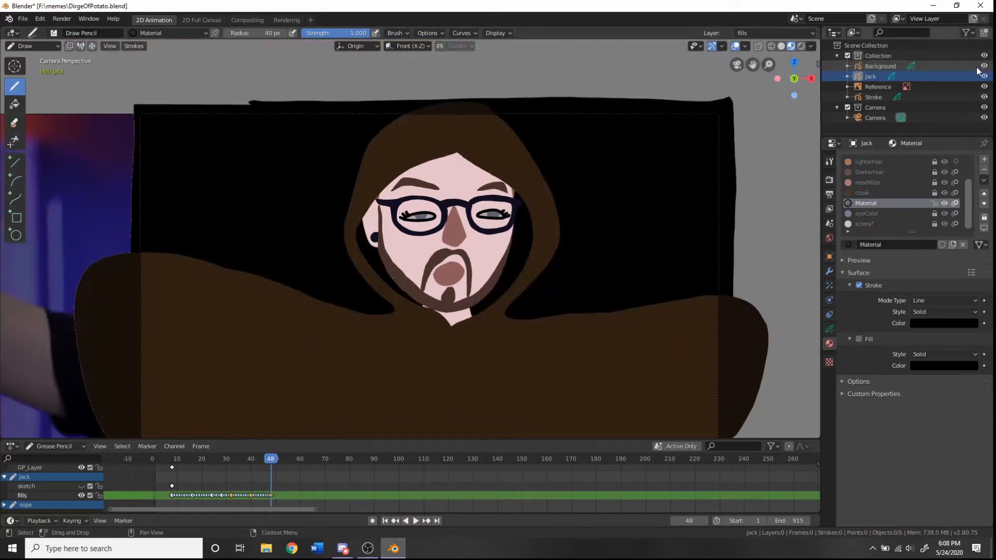
{"action": "left_click", "coordinate": [983, 66]}
- Go to frame 46 and delete the existing closed-eye strokes inside the glasses
{"action": "scroll", "coordinate": [773, 93], "scroll_direction": "up", "scroll_amount": 2}
{"action": "mouse_move", "coordinate": [270, 459]}
{"action": "left_mouse_down"}
{"action": "mouse_move", "coordinate": [261, 469]}
{"action": "mouse_move", "coordinate": [272, 468]}
{"action": "mouse_move", "coordinate": [255, 460]}
{"action": "mouse_move", "coordinate": [268, 460]}
{"action": "mouse_move", "coordinate": [269, 431]}
{"action": "left_mouse_up"}
{"action": "key", "text": "Tab"}
{"action": "key", "text": "x"}
{"action": "left_click", "coordinate": [424, 306]}
{"action": "key", "text": "x"}
{"action": "left_click", "coordinate": [389, 285]}
{"action": "key", "text": "Tab"}
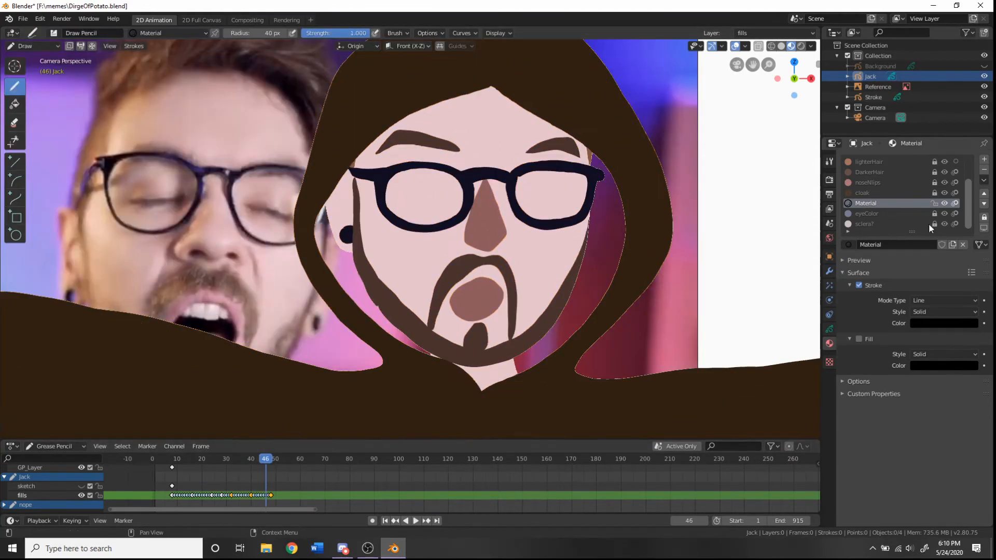
- Draw narrow half-closed eyes at frame 46, using the sclera? material for the whites and eyeColor for the irises
{"action": "left_click", "coordinate": [929, 223]}
{"action": "left_click_drag", "start_coordinate": [527, 193], "coordinate": [571, 200]}
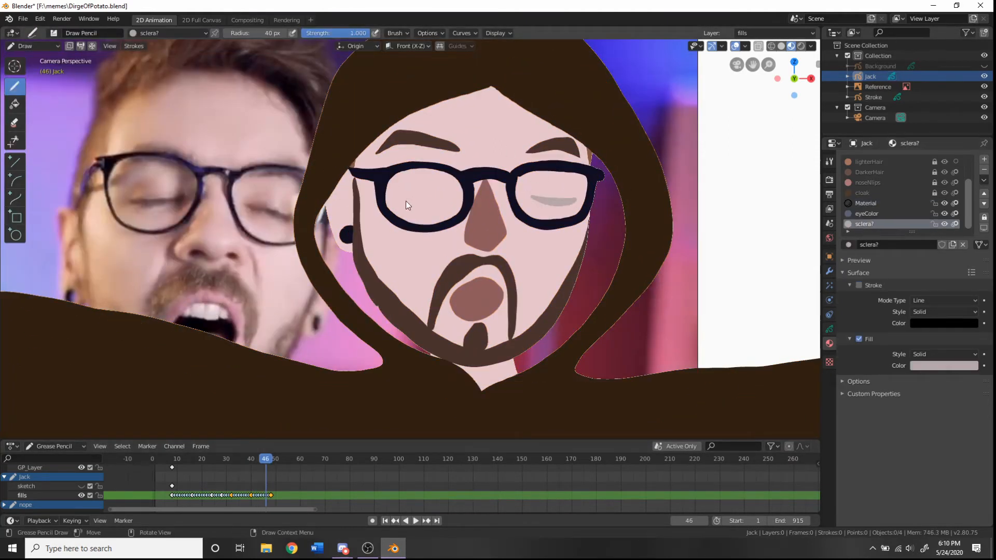
{"action": "left_click", "coordinate": [867, 213]}
{"action": "mouse_move", "coordinate": [403, 202]}
{"action": "left_mouse_down"}
{"action": "mouse_move", "coordinate": [447, 198]}
{"action": "mouse_move", "coordinate": [437, 198]}
{"action": "left_mouse_up"}
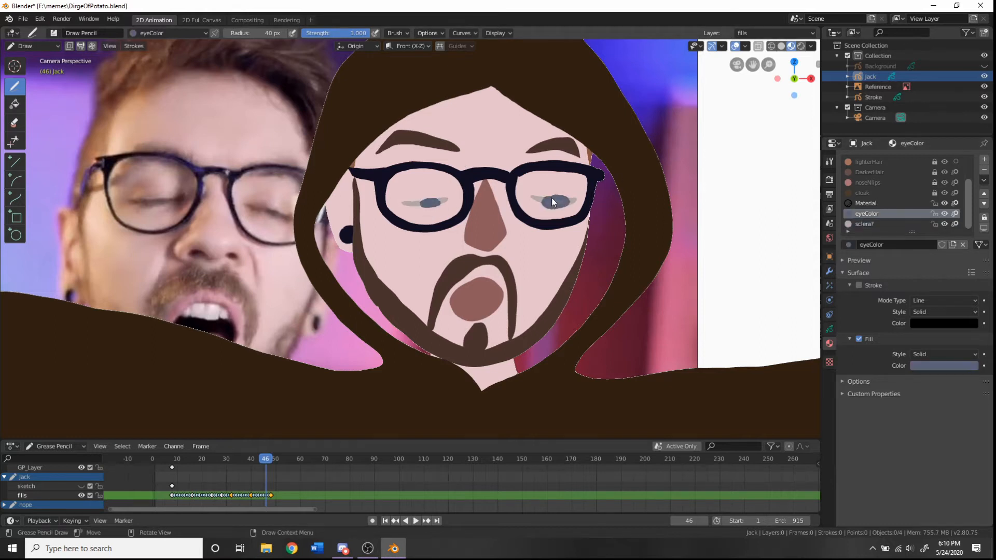
- Outline both half-closed eyes in black with Material at frame 46, and lock the eyeColor and sclera? materials
{"action": "left_click", "coordinate": [865, 203]}
{"action": "left_click_drag", "start_coordinate": [527, 196], "coordinate": [579, 197]}
{"action": "left_click", "coordinate": [934, 213]}
{"action": "left_click", "coordinate": [934, 223]}
- Thicken the black outlines of the half-closed eyes at frame 46 in Sculpt Mode
{"action": "left_click", "coordinate": [33, 46]}
{"action": "left_click", "coordinate": [36, 80]}
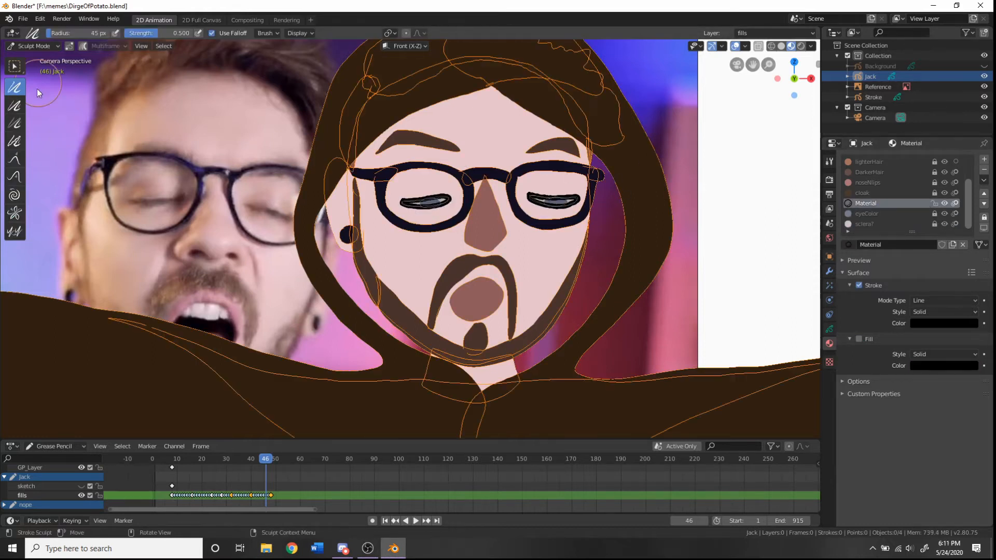
{"action": "left_click", "coordinate": [23, 18]}
{"action": "left_click", "coordinate": [39, 92]}
{"action": "left_click", "coordinate": [267, 464]}
- Draw black eyelashes at the outer corners of the half-closed eyes at frame 46
{"action": "left_click", "coordinate": [33, 46]}
{"action": "left_click", "coordinate": [27, 92]}
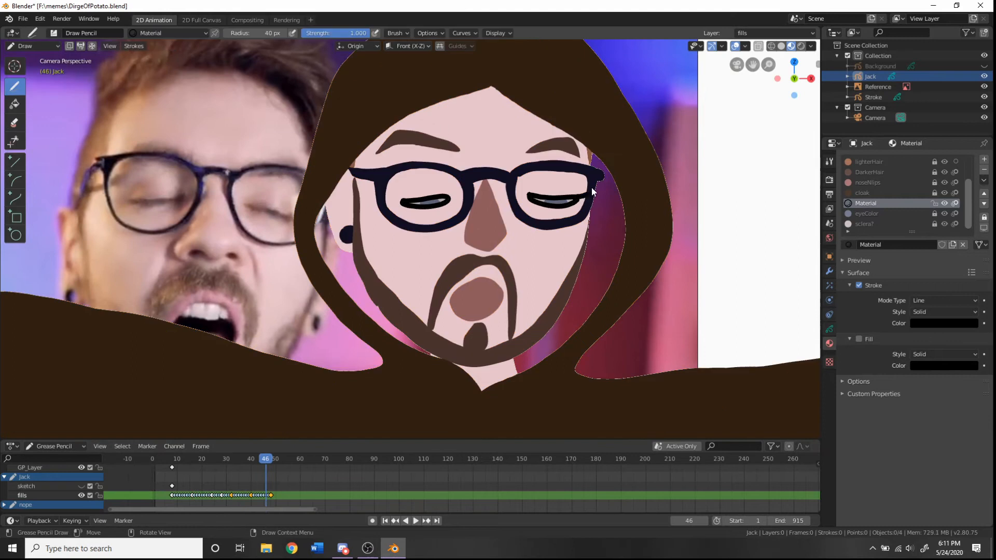
{"action": "left_click_drag", "start_coordinate": [397, 203], "coordinate": [392, 206]}
{"action": "left_click_drag", "start_coordinate": [405, 205], "coordinate": [399, 209]}
{"action": "left_click_drag", "start_coordinate": [413, 206], "coordinate": [407, 211]}
{"action": "left_click_drag", "start_coordinate": [266, 462], "coordinate": [266, 461]}
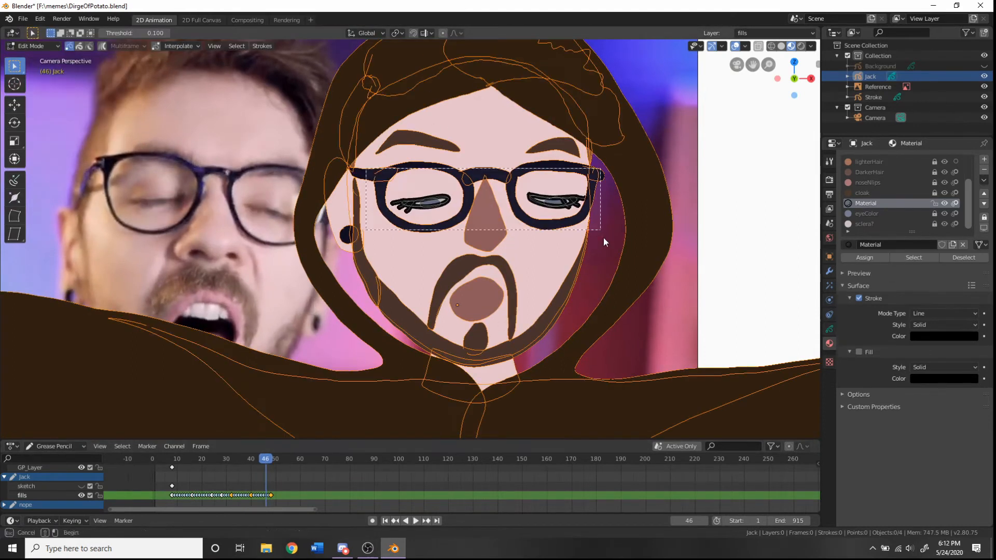
- Fill the gap on the fills layer between the keyframes at 64 and 70 with an interpolated stroke sequence
{"action": "left_click", "coordinate": [330, 459]}
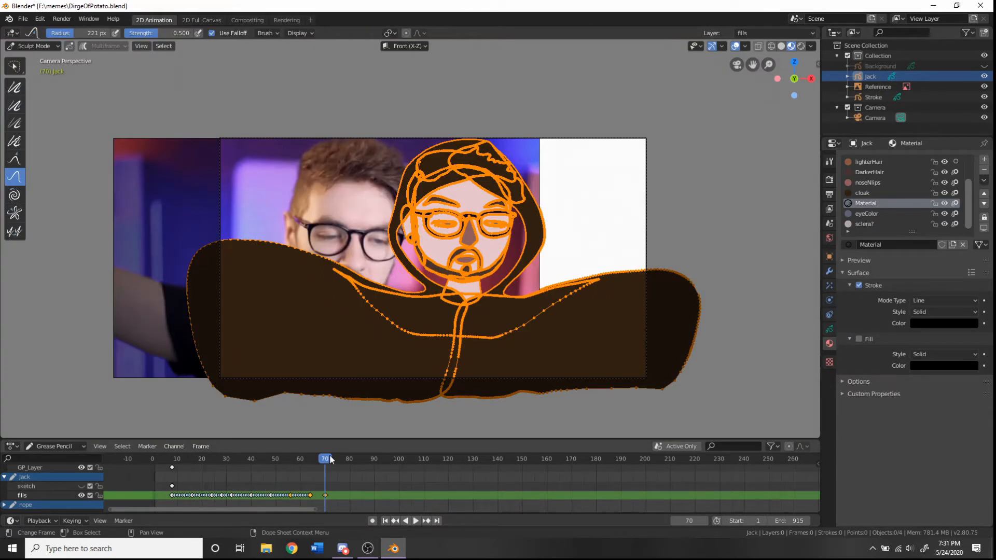
{"action": "left_click_drag", "start_coordinate": [329, 461], "coordinate": [321, 461]}
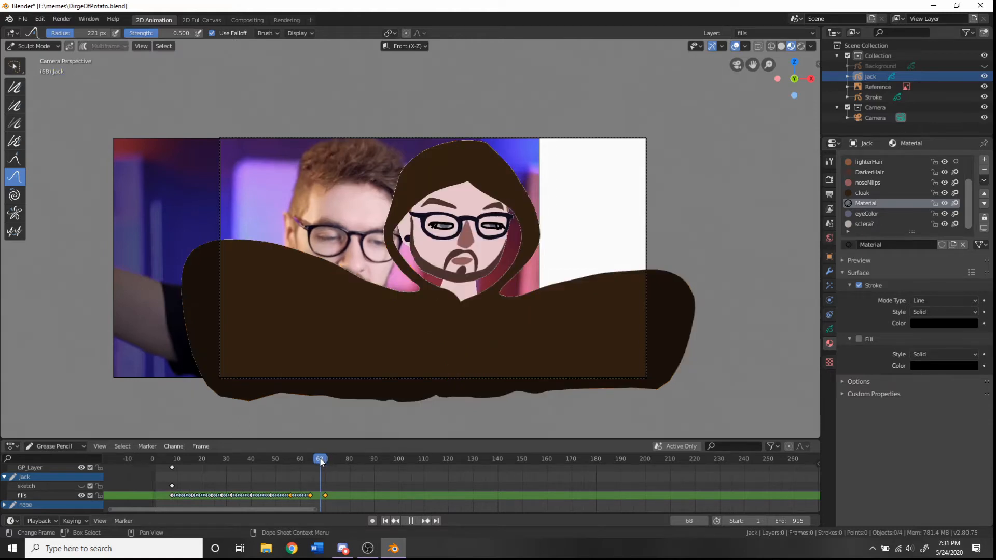
{"action": "left_click", "coordinate": [49, 45]}
{"action": "left_click", "coordinate": [52, 52]}
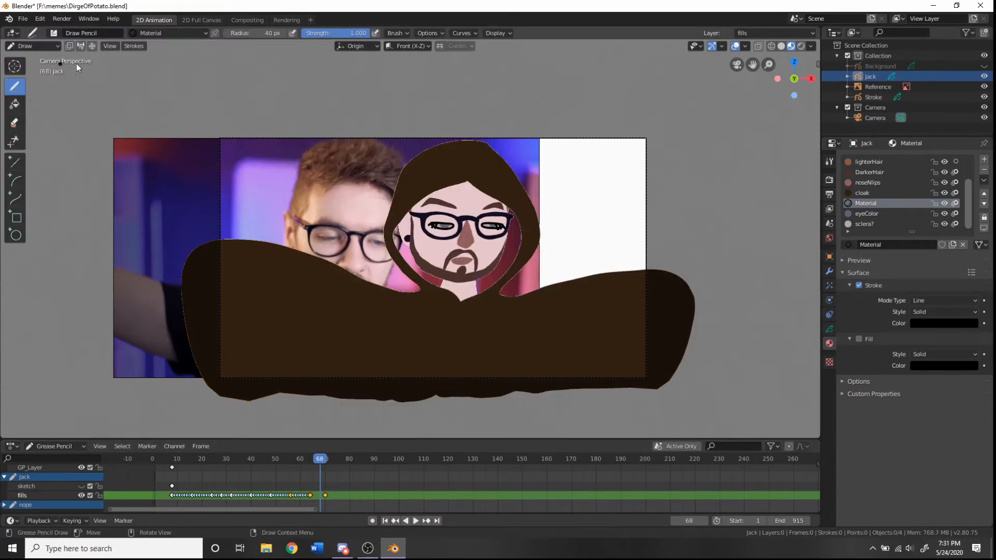
{"action": "left_click", "coordinate": [133, 46]}
{"action": "mouse_move", "coordinate": [179, 67]}
{"action": "left_click", "coordinate": [254, 76]}
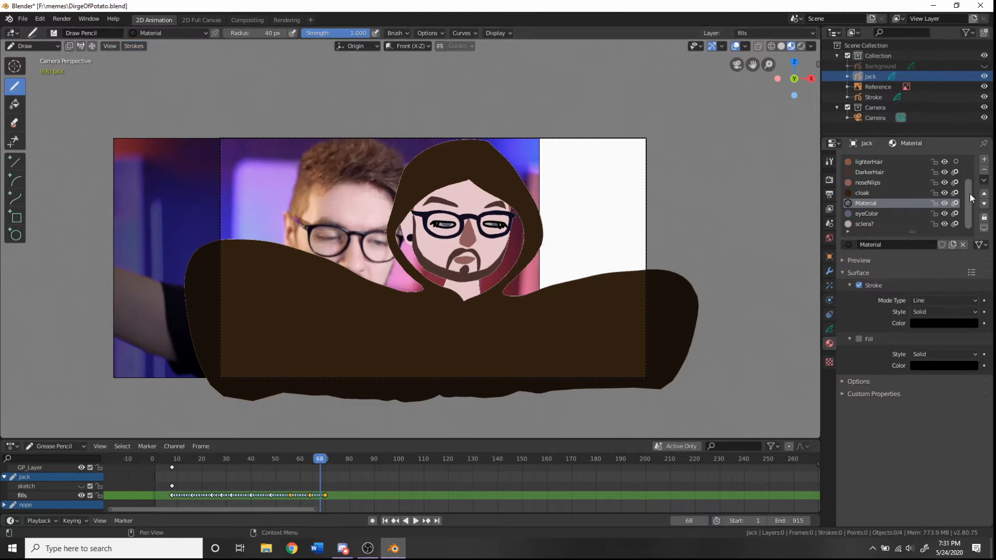
- Unhide the Background object and scrub back to the animation's first keyframe
{"action": "left_click_drag", "start_coordinate": [969, 194], "coordinate": [965, 161]}
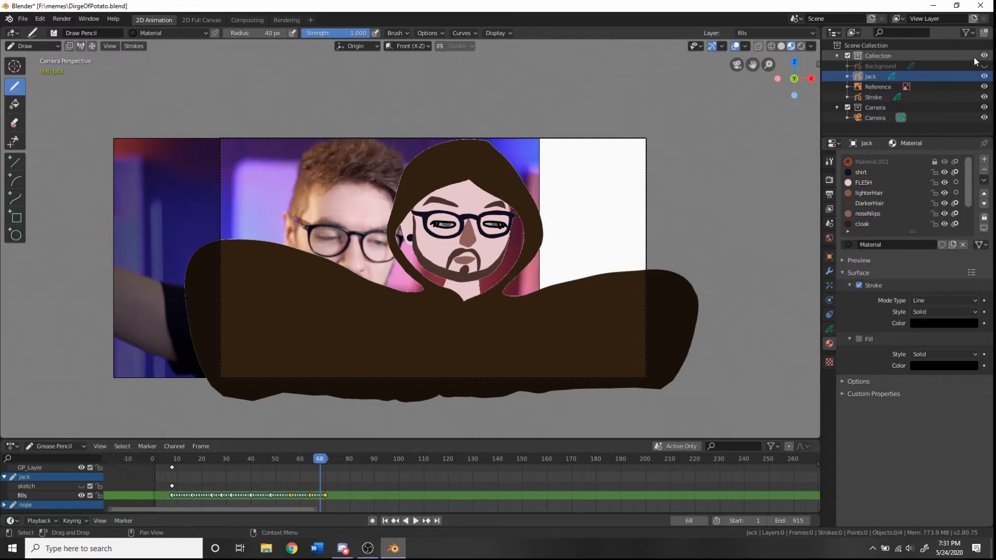
{"action": "left_click", "coordinate": [984, 66]}
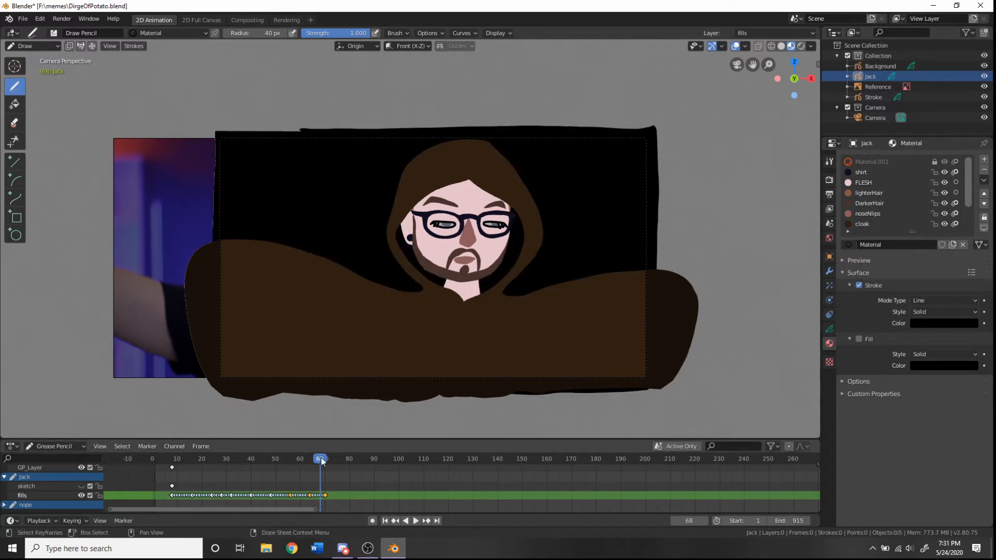
{"action": "left_click_drag", "start_coordinate": [320, 459], "coordinate": [172, 486]}
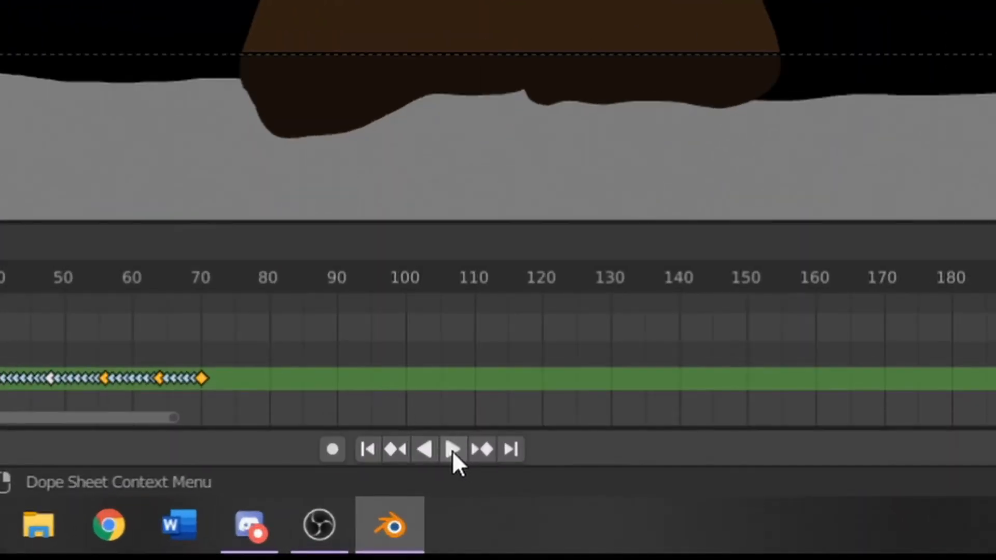
- Play back the animation repeatedly to review the character's rising motion up to the last keyframe
{"action": "left_click", "coordinate": [452, 451]}
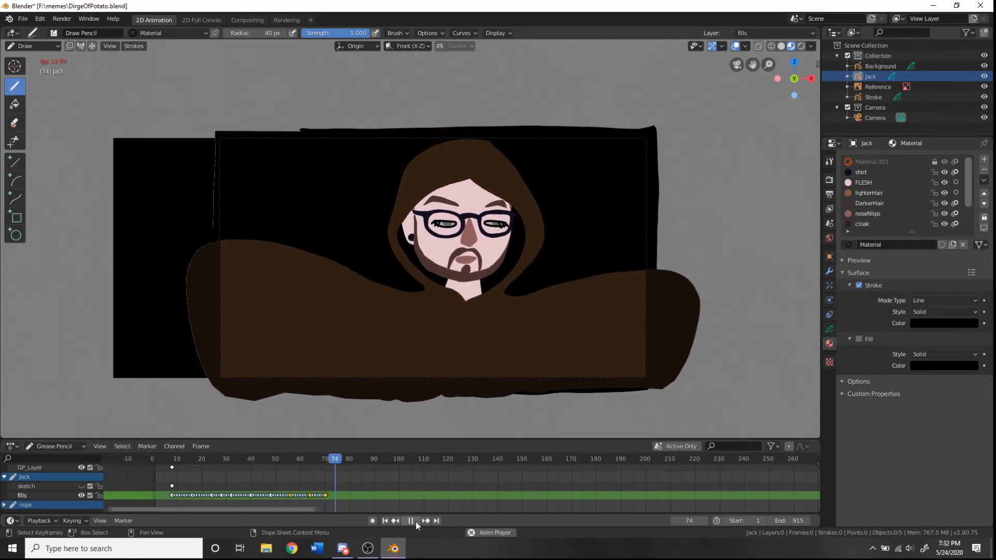
{"action": "left_click_drag", "start_coordinate": [335, 459], "coordinate": [290, 461]}
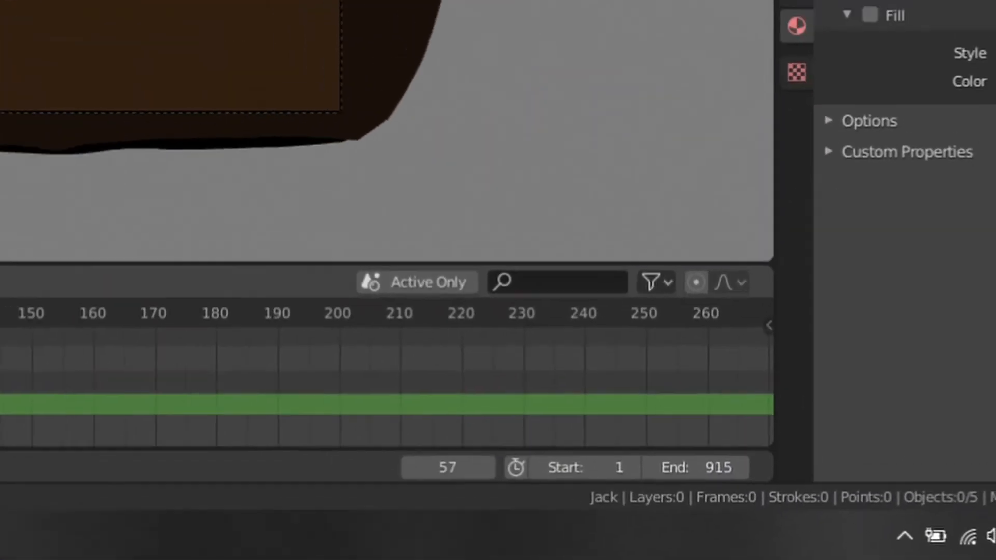
{"action": "left_click", "coordinate": [413, 523]}
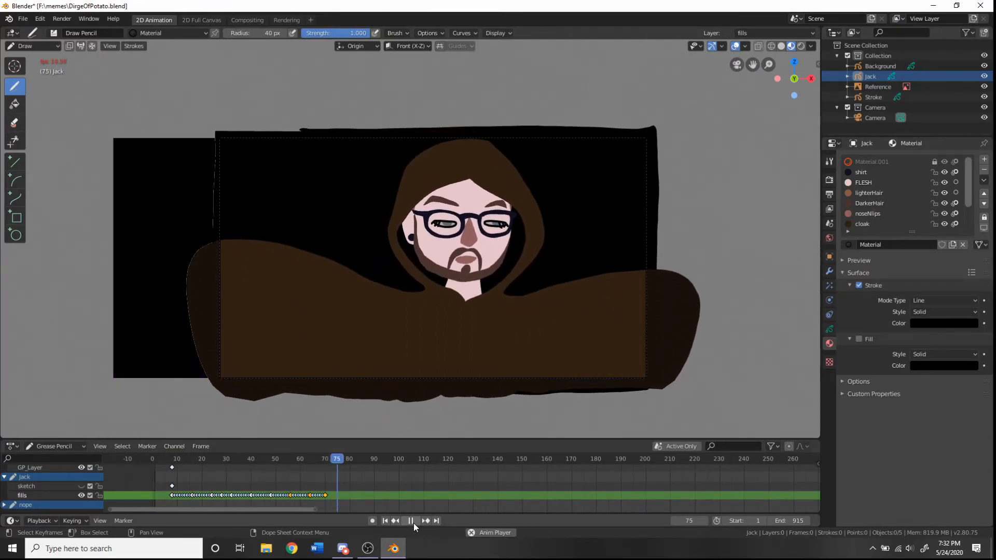
{"action": "left_click", "coordinate": [413, 523]}
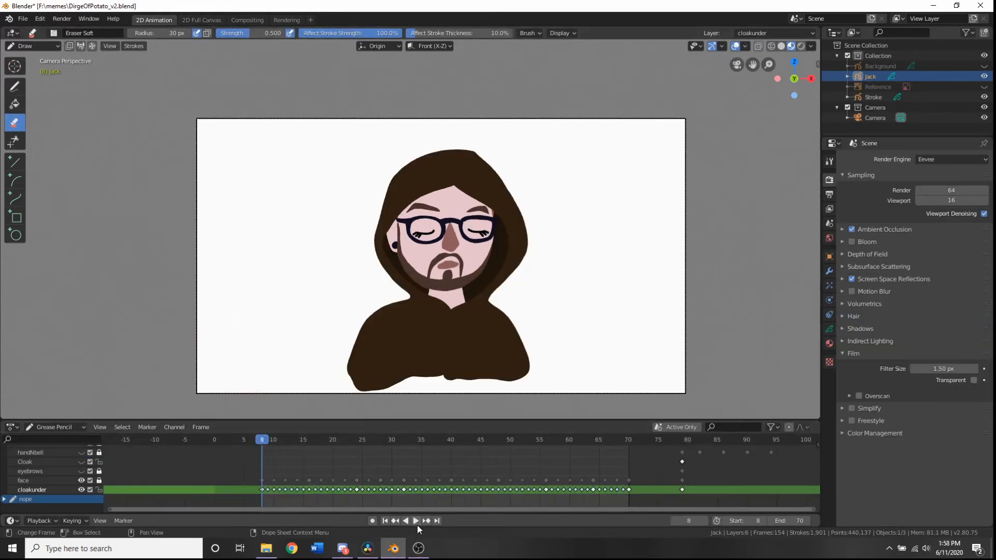
{"action": "left_click", "coordinate": [415, 521]}
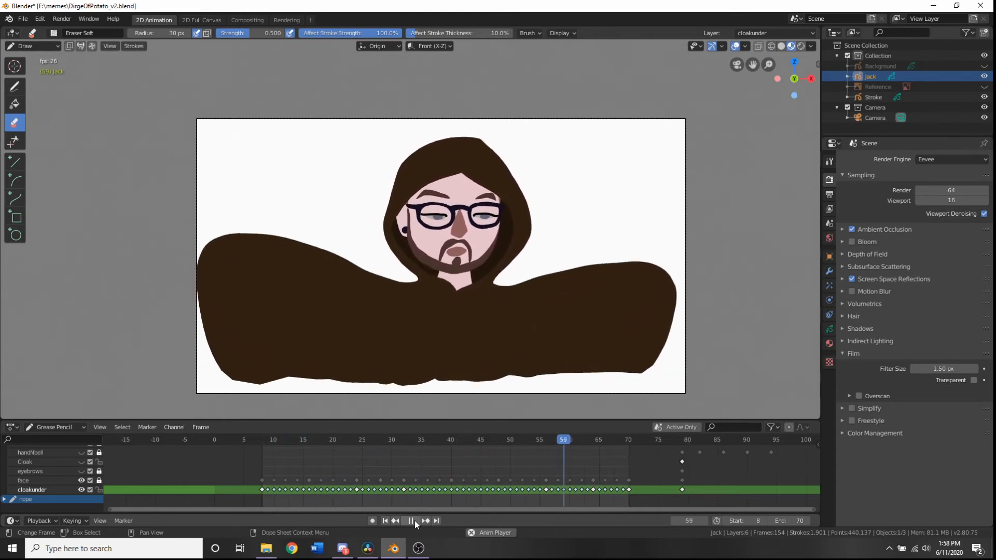
{"action": "left_click", "coordinate": [415, 520]}
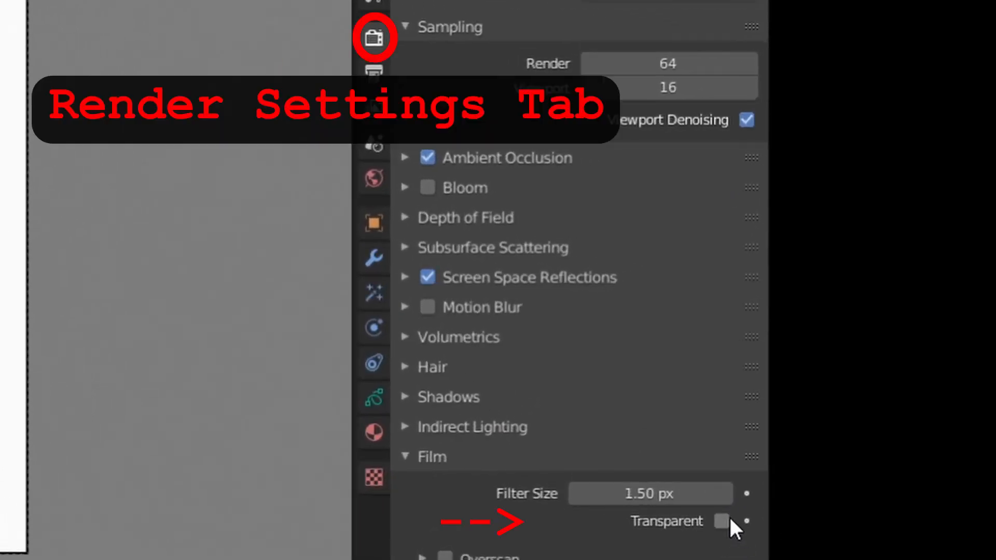
- Toggle the Transparent option in the Film render settings on and off again
{"action": "left_click", "coordinate": [724, 518]}
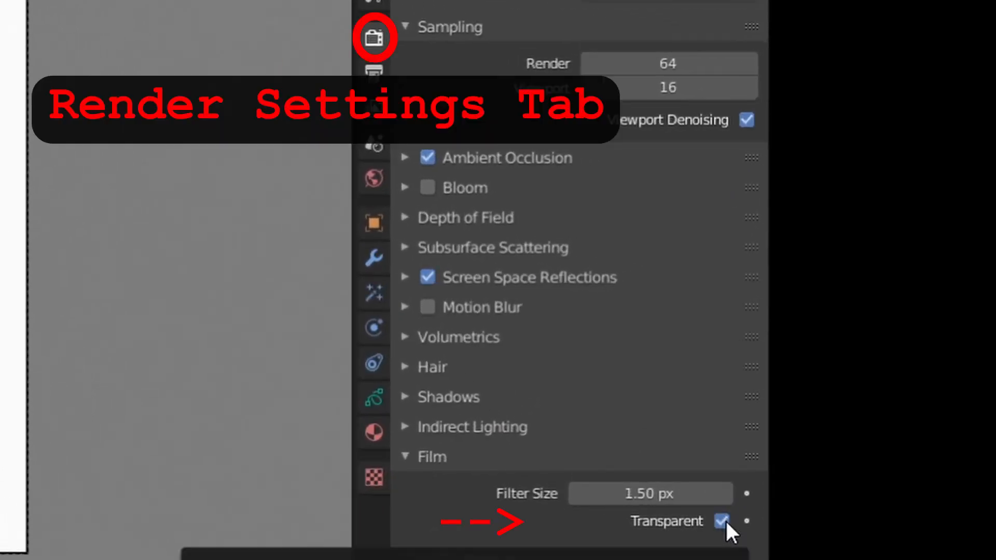
{"action": "left_click", "coordinate": [724, 519]}
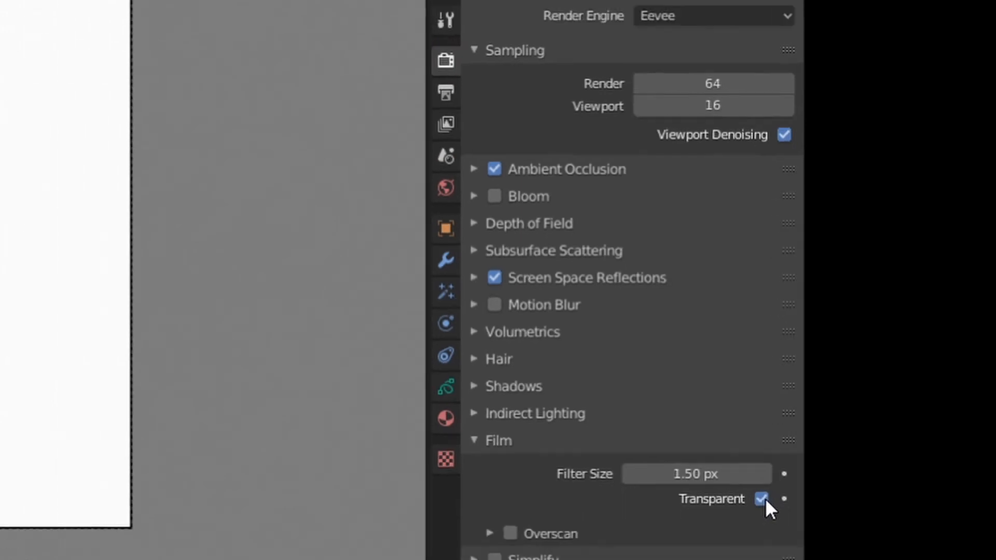
{"action": "left_click", "coordinate": [725, 522]}
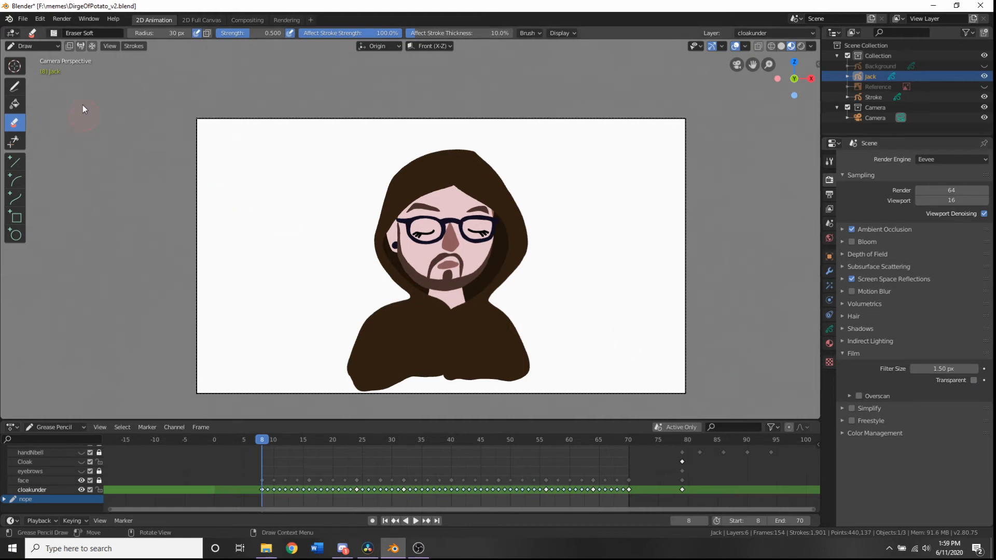
{"action": "left_click", "coordinate": [60, 19]}
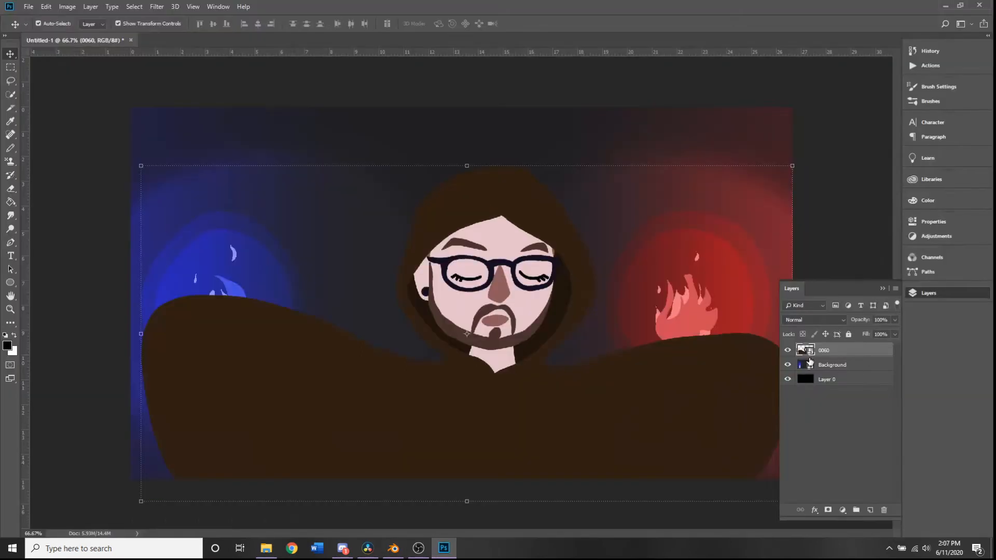
- Switch to Photoshop and toggle the visibility of the 0060 layer to compare it with the background
{"action": "left_click", "coordinate": [787, 351]}
{"action": "left_click", "coordinate": [787, 352]}
- Open File Explorer and go back through the visited folders to the rendered frames in the tmp folder on drive C
{"action": "left_click", "coordinate": [266, 548]}
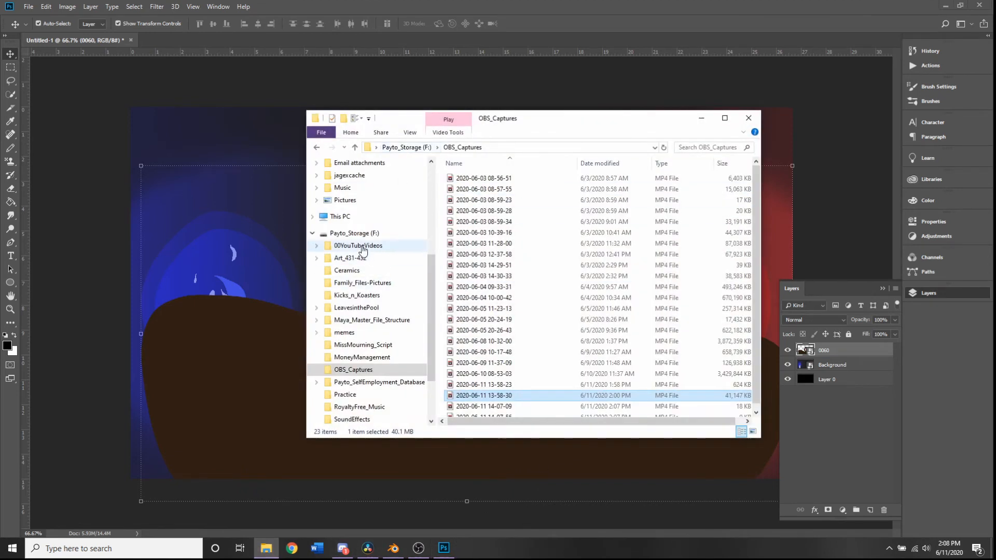
{"action": "left_click", "coordinate": [504, 148]}
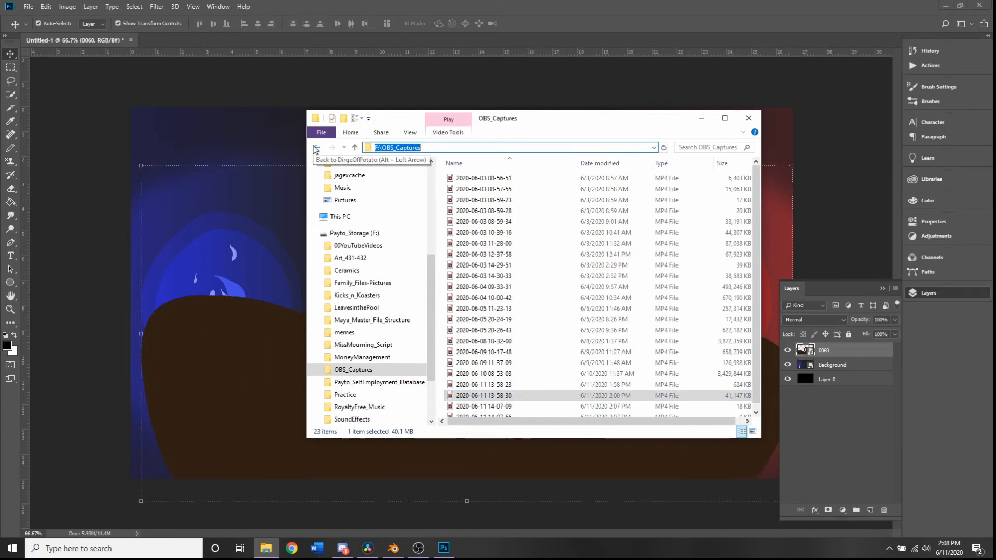
{"action": "scroll", "coordinate": [372, 223], "scroll_direction": "up", "scroll_amount": 5}
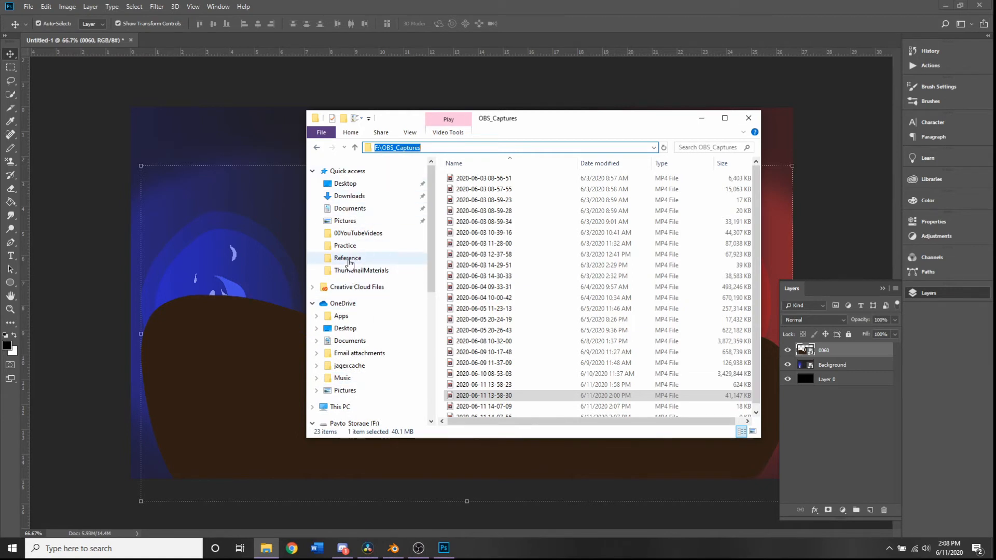
{"action": "left_click", "coordinate": [317, 148]}
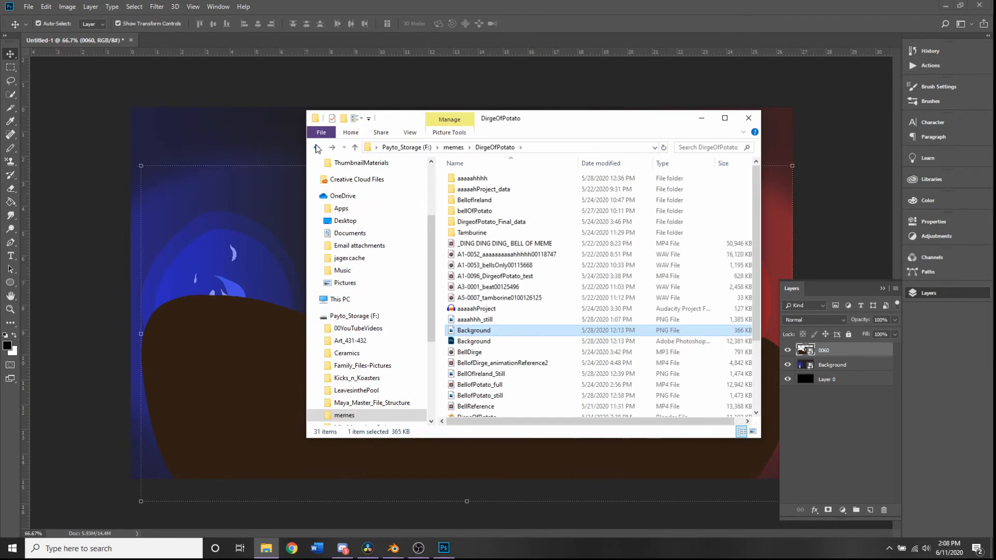
{"action": "left_click", "coordinate": [317, 148]}
{"action": "left_click", "coordinate": [317, 148]}
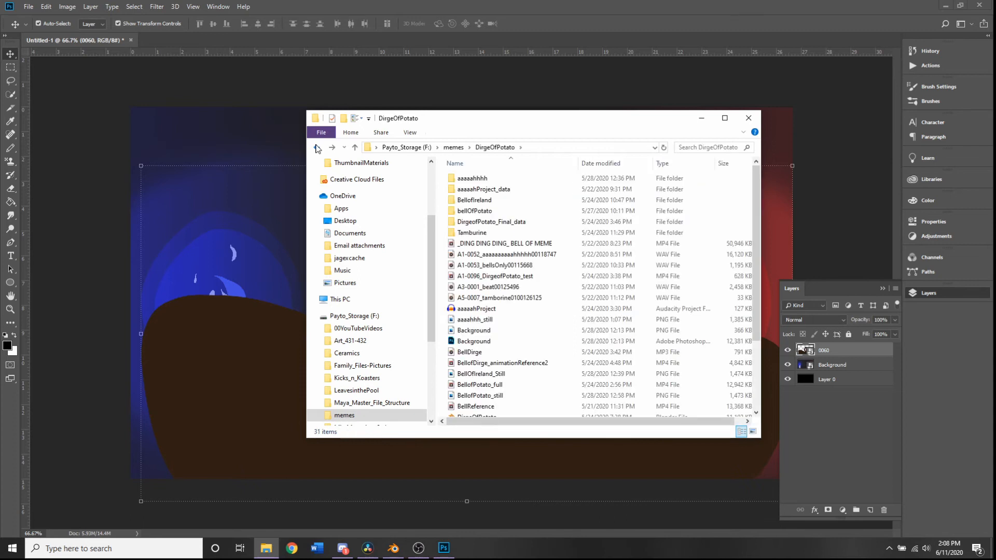
{"action": "left_click", "coordinate": [317, 148]}
{"action": "left_click", "coordinate": [317, 148]}
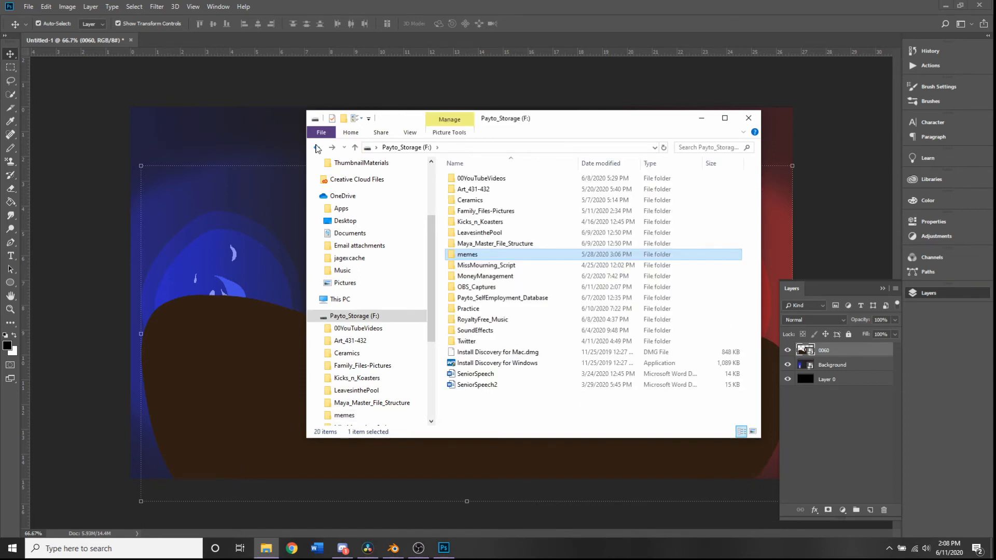
{"action": "left_click", "coordinate": [317, 148]}
{"action": "left_click", "coordinate": [317, 147]}
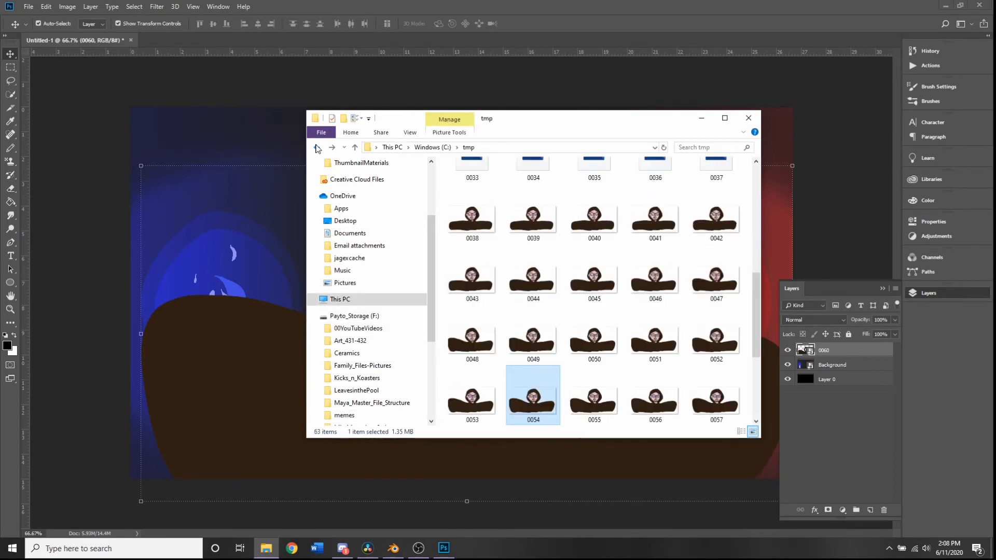
- Place rendered frame 0055 from the tmp folder as a new full-size layer in the Photoshop document
{"action": "scroll", "coordinate": [643, 345], "scroll_direction": "down", "scroll_amount": 3}
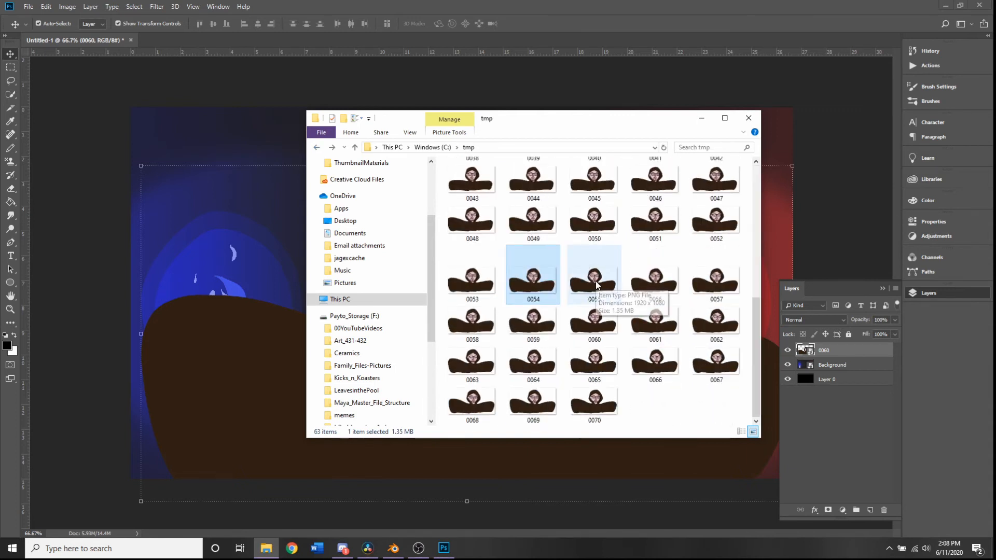
{"action": "left_click_drag", "start_coordinate": [596, 284], "coordinate": [254, 249]}
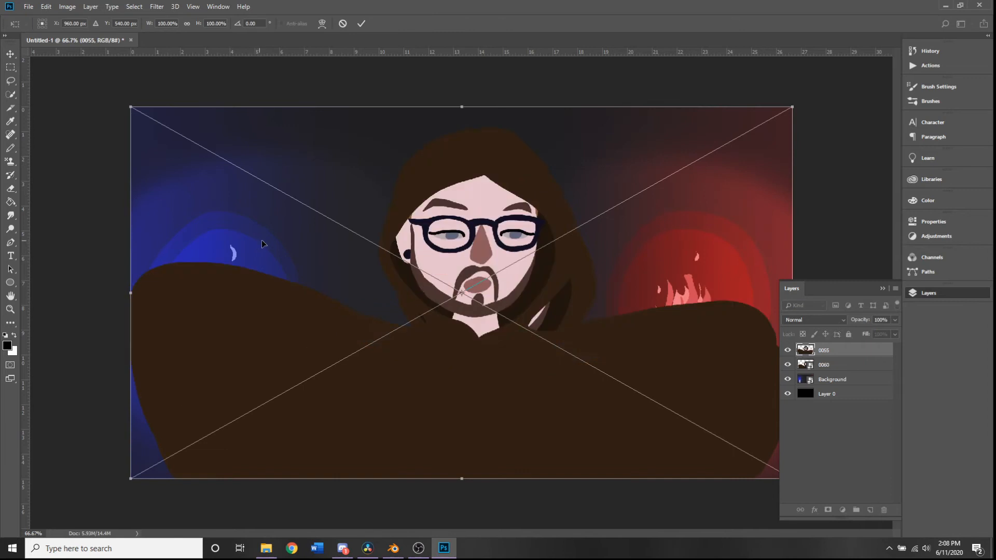
{"action": "key", "text": "Return"}
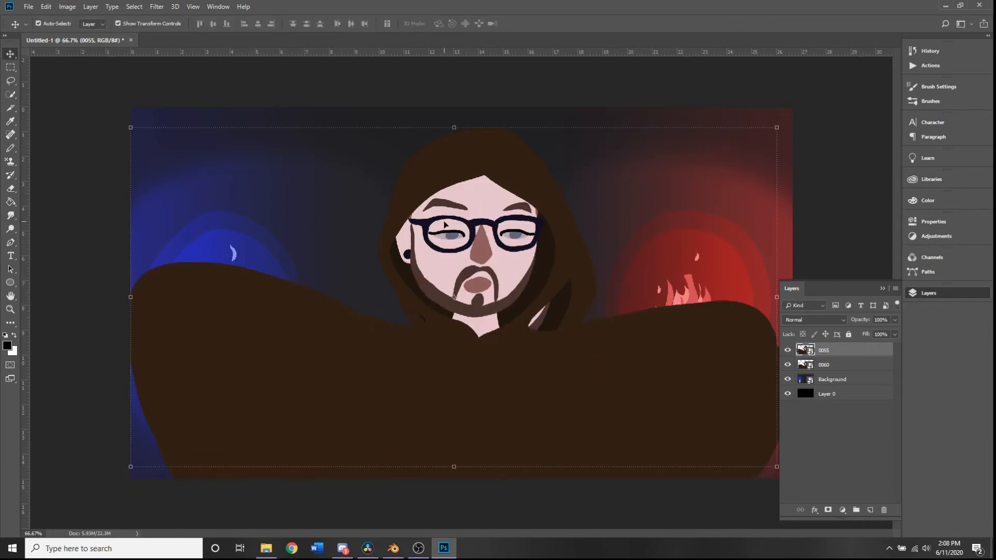
- Shift the 0055 layer sideways over the toggled Background layer to check its transparency, and delete the 0055 layer
{"action": "left_click_drag", "start_coordinate": [574, 218], "coordinate": [795, 218]}
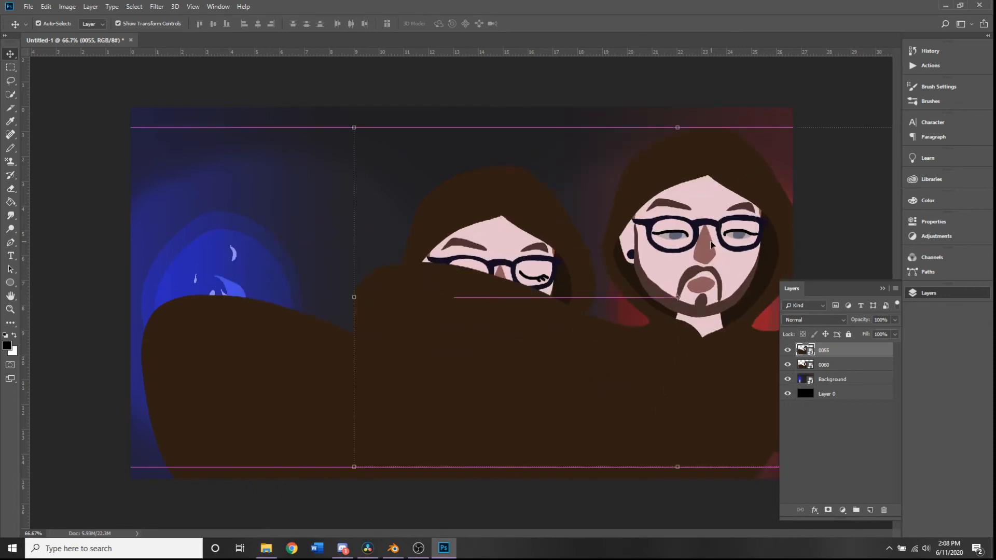
{"action": "left_click", "coordinate": [787, 379]}
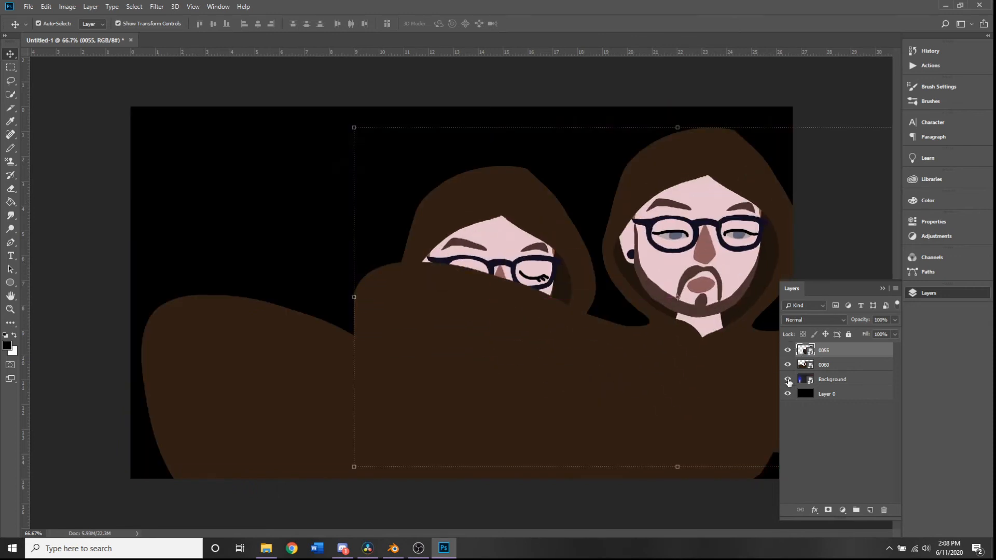
{"action": "left_click", "coordinate": [788, 379]}
{"action": "left_click_drag", "start_coordinate": [656, 384], "coordinate": [403, 396]}
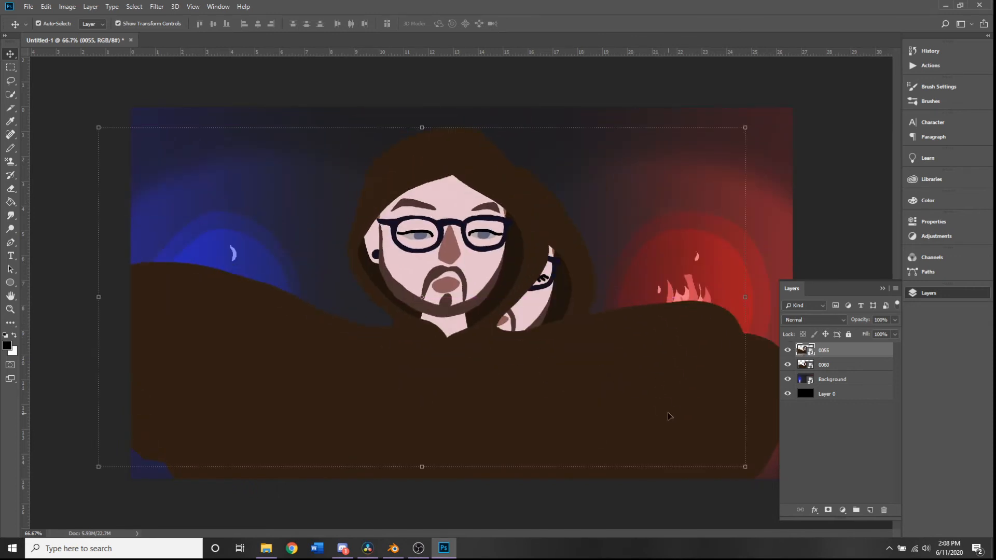
{"action": "key", "text": "Delete"}
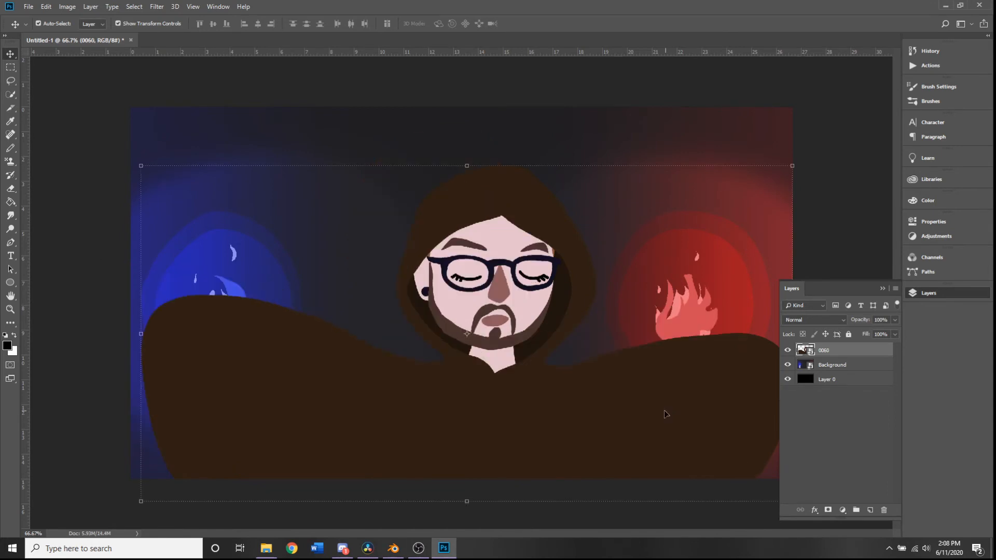
{"action": "mouse_move", "coordinate": [664, 410]}
{"action": "left_mouse_down"}
{"action": "mouse_move", "coordinate": [668, 319]}
{"action": "mouse_move", "coordinate": [664, 378]}
{"action": "mouse_move", "coordinate": [651, 396]}
{"action": "left_mouse_up"}
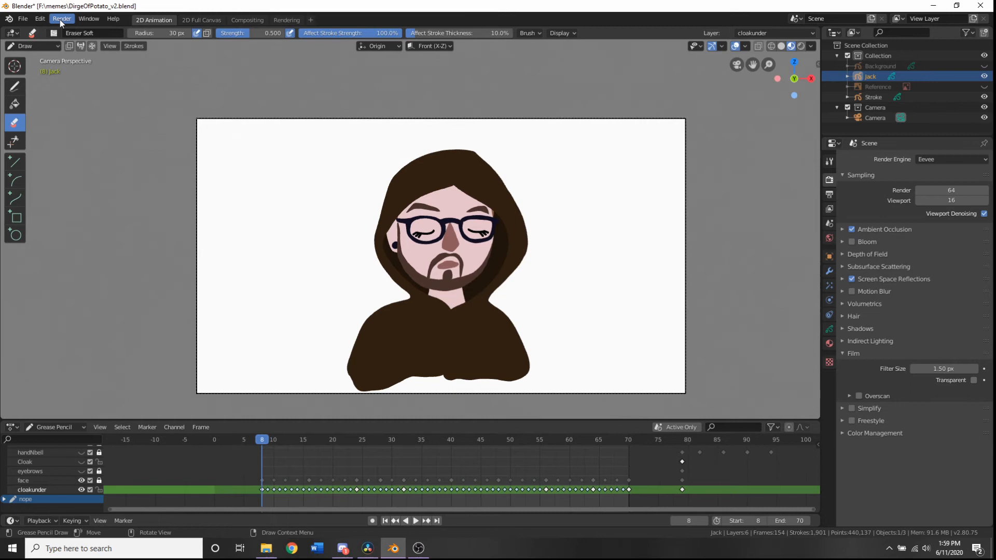
- Switch back to Blender, render the full animation and close the render window
{"action": "left_click", "coordinate": [60, 19]}
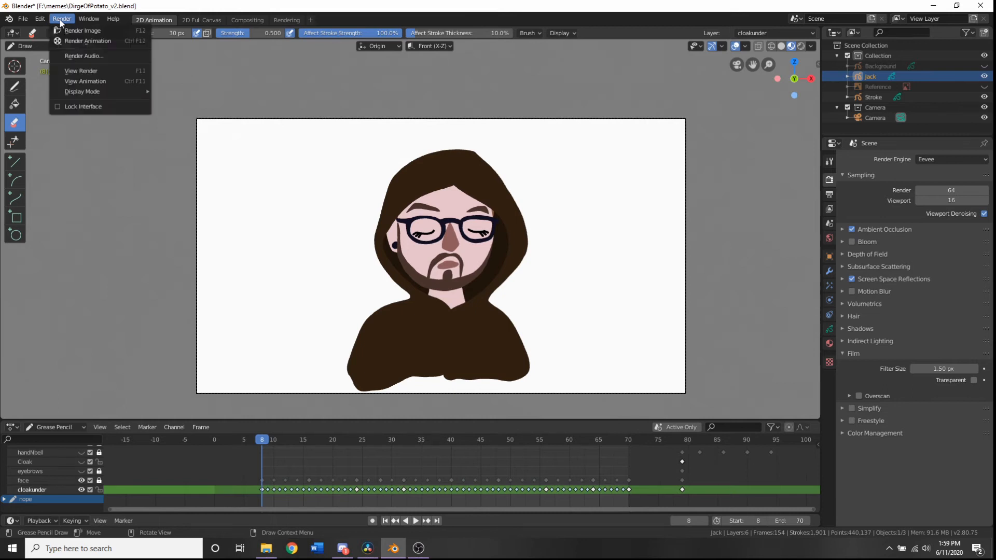
{"action": "left_click", "coordinate": [115, 45]}
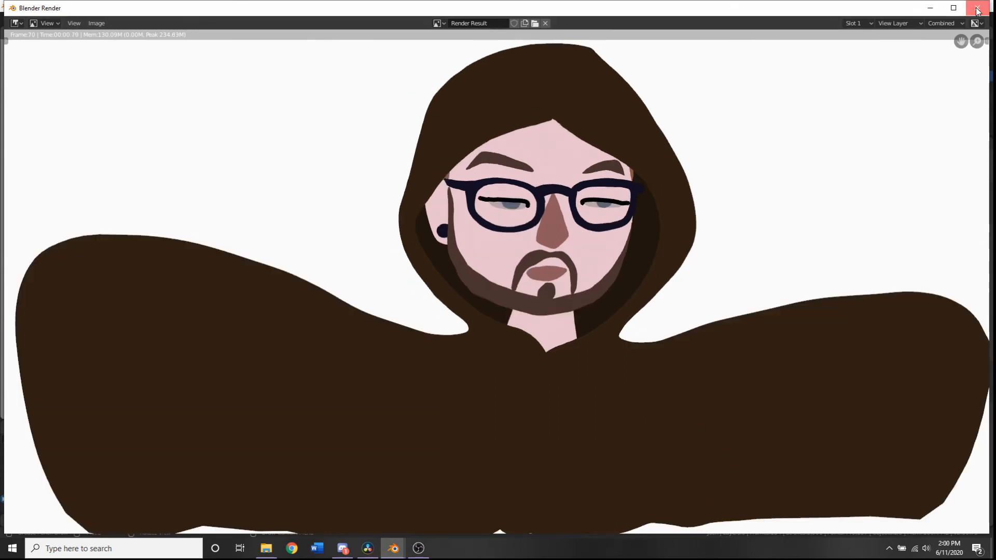
{"action": "left_click", "coordinate": [977, 9]}
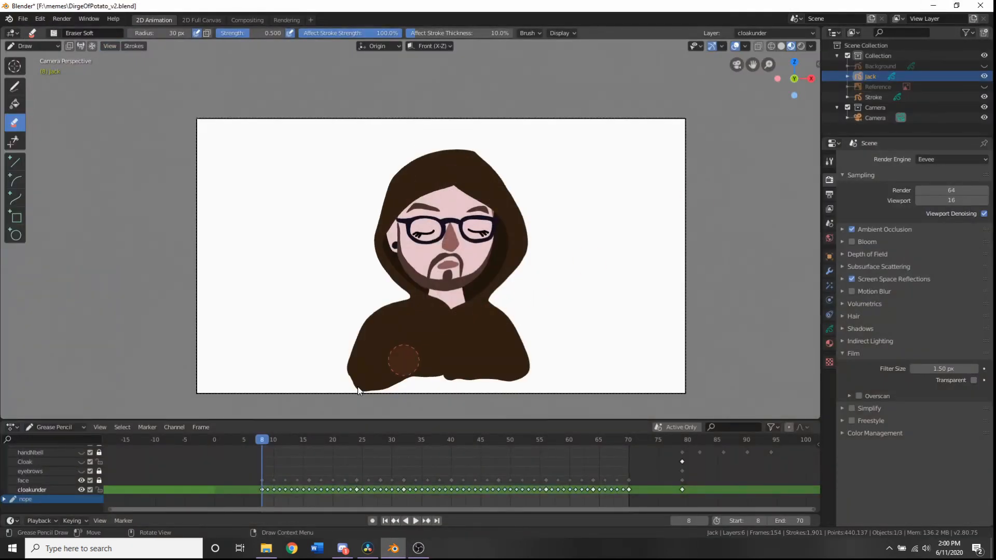
- Switch to File Explorer and go from the 00YouTubeVideos folder to the tmp folder on drive C
{"action": "left_click", "coordinate": [266, 548]}
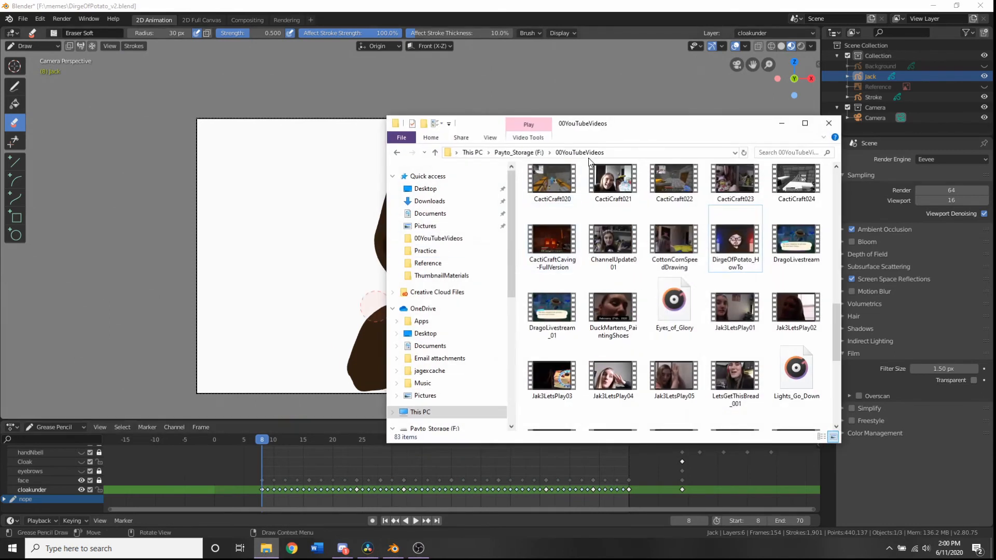
{"action": "left_click", "coordinate": [515, 153]}
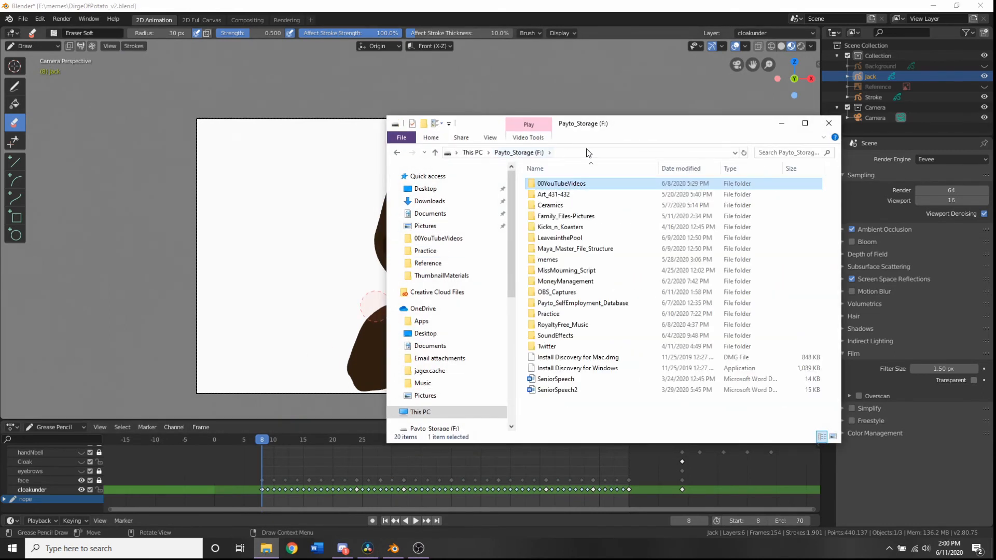
{"action": "left_click", "coordinate": [582, 151]}
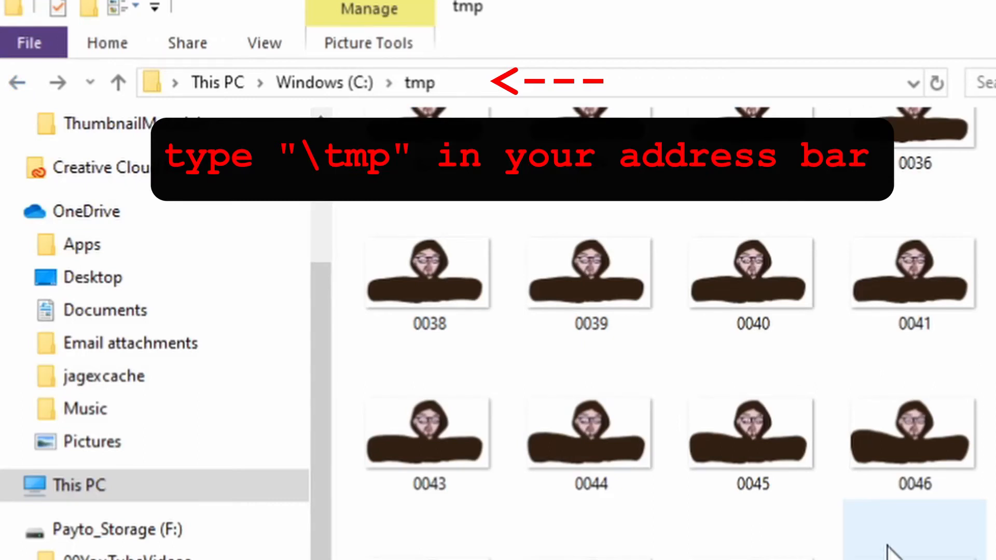
- Look through the newly rendered frames in the tmp folder and place frame 0055 over the background in the Photoshop document
{"action": "scroll", "coordinate": [889, 551], "scroll_direction": "down", "scroll_amount": 3}
{"action": "scroll", "coordinate": [889, 551], "scroll_direction": "up", "scroll_amount": 10}
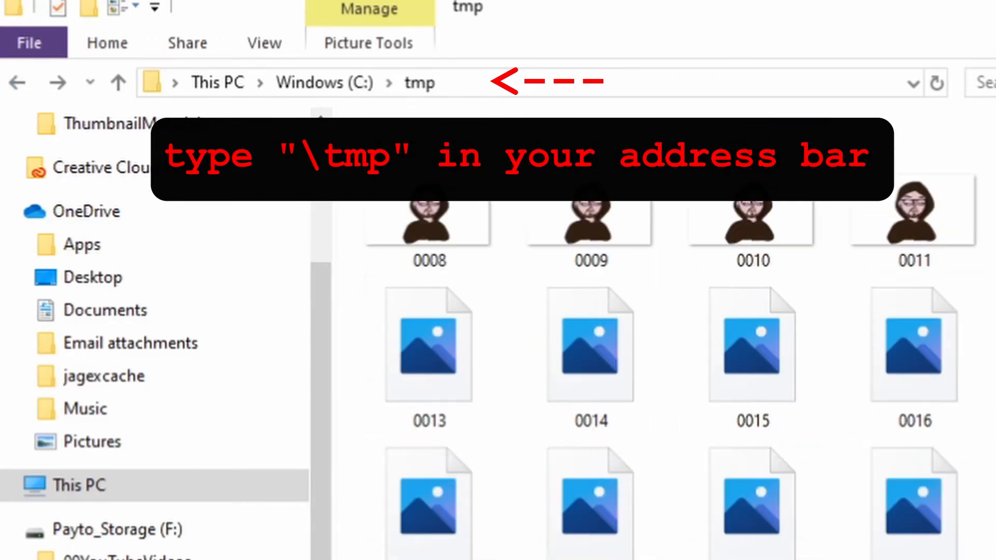
{"action": "scroll", "coordinate": [776, 466], "scroll_direction": "down", "scroll_amount": 10}
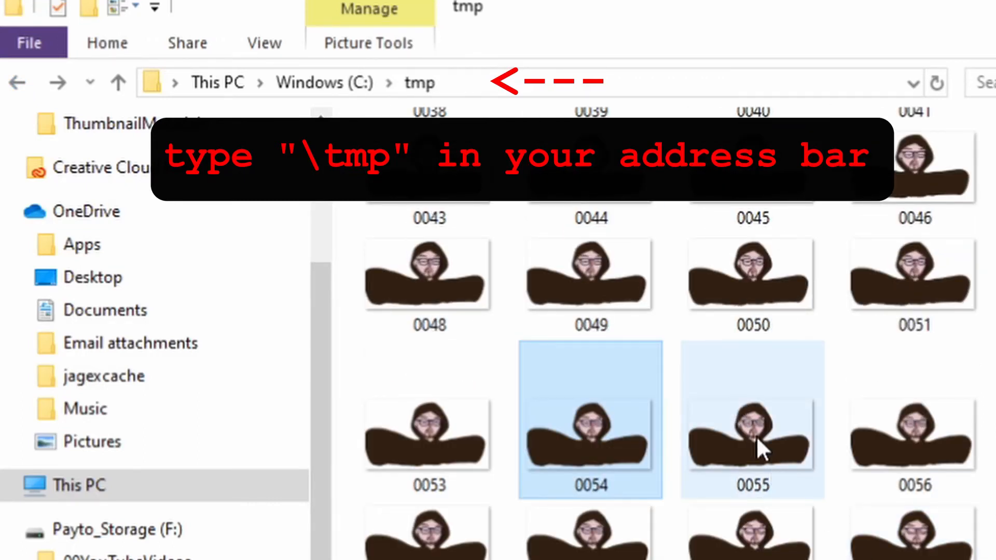
{"action": "left_click", "coordinate": [757, 440]}
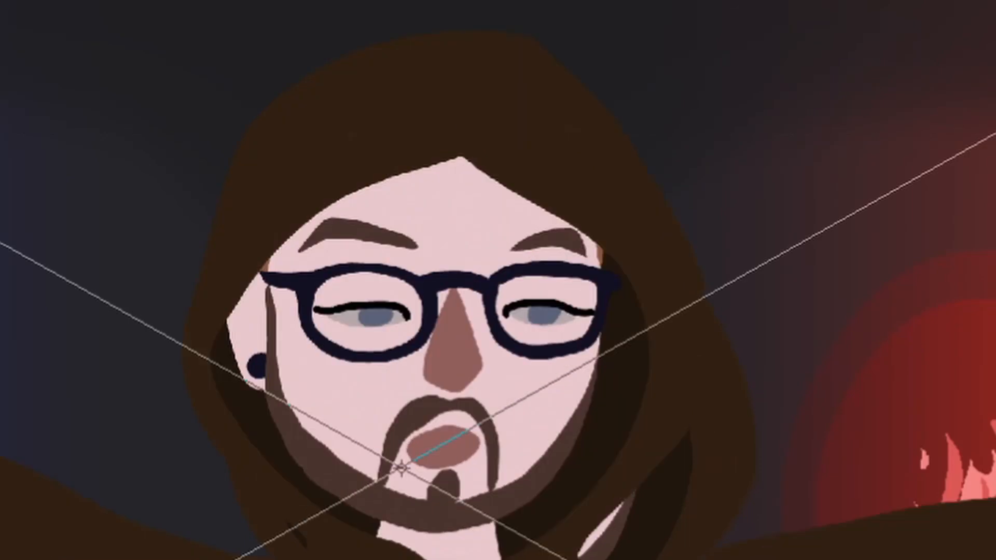